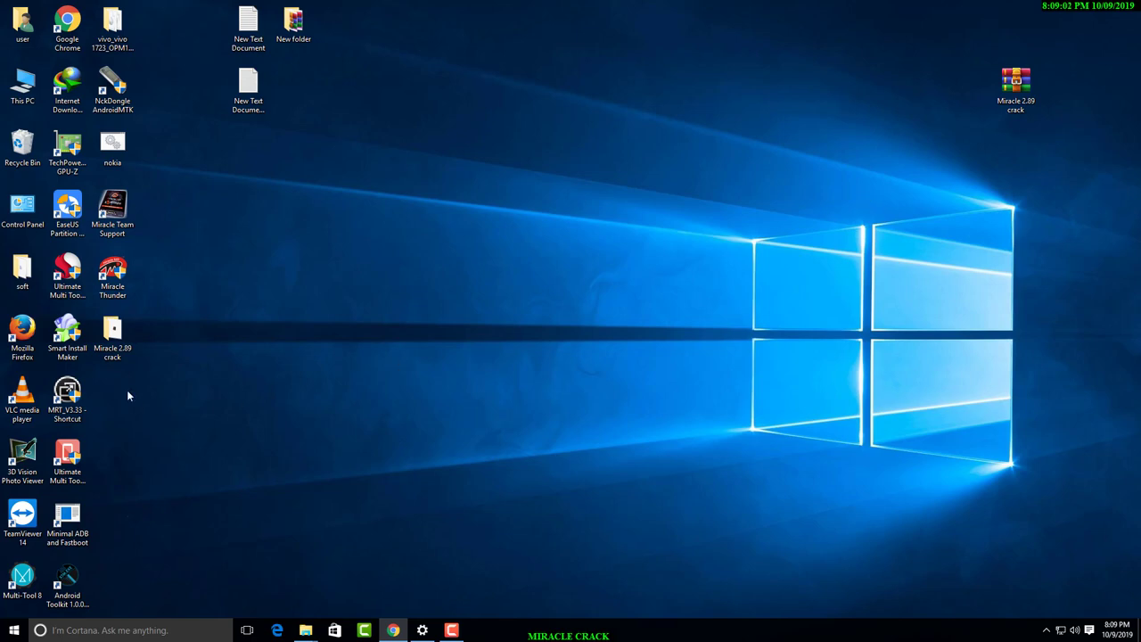
Run Setup_Miracle_Thunder_Edition_2.89 from the Miracle 2.89 crack desktop folder, and dismiss the driver forum page and browser window it opens
double_click(113, 337)
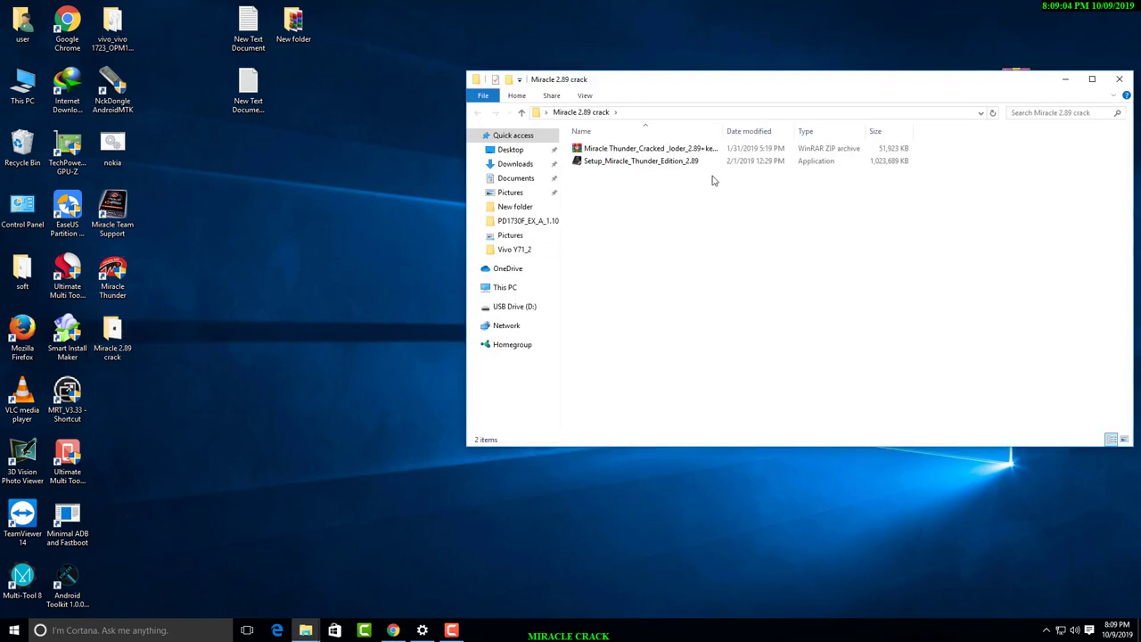
click(647, 164)
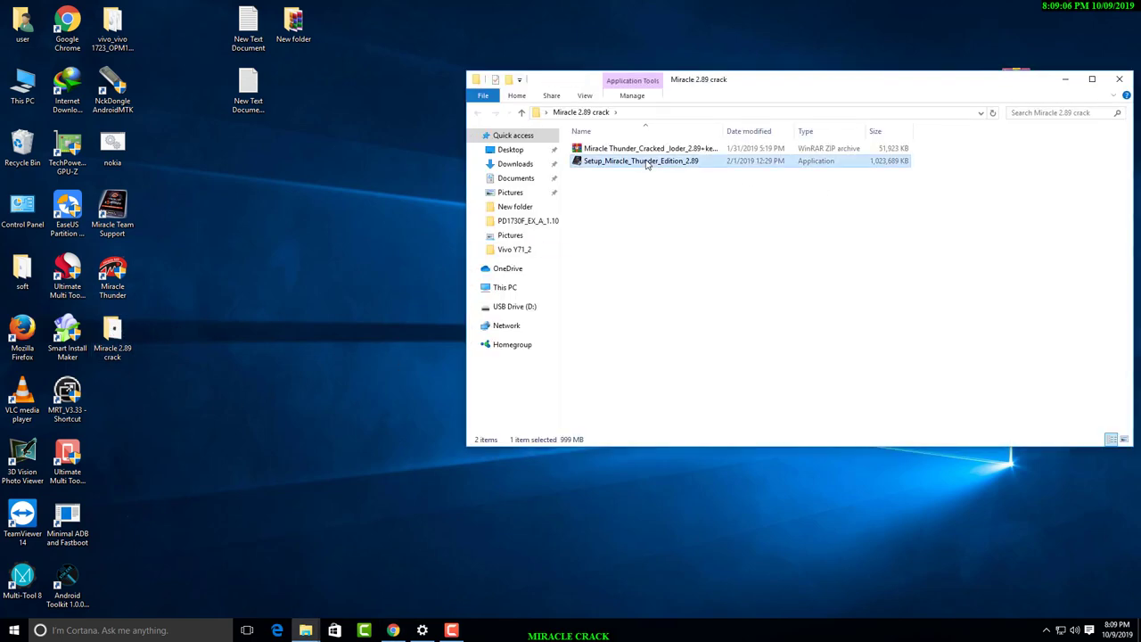
double_click(685, 169)
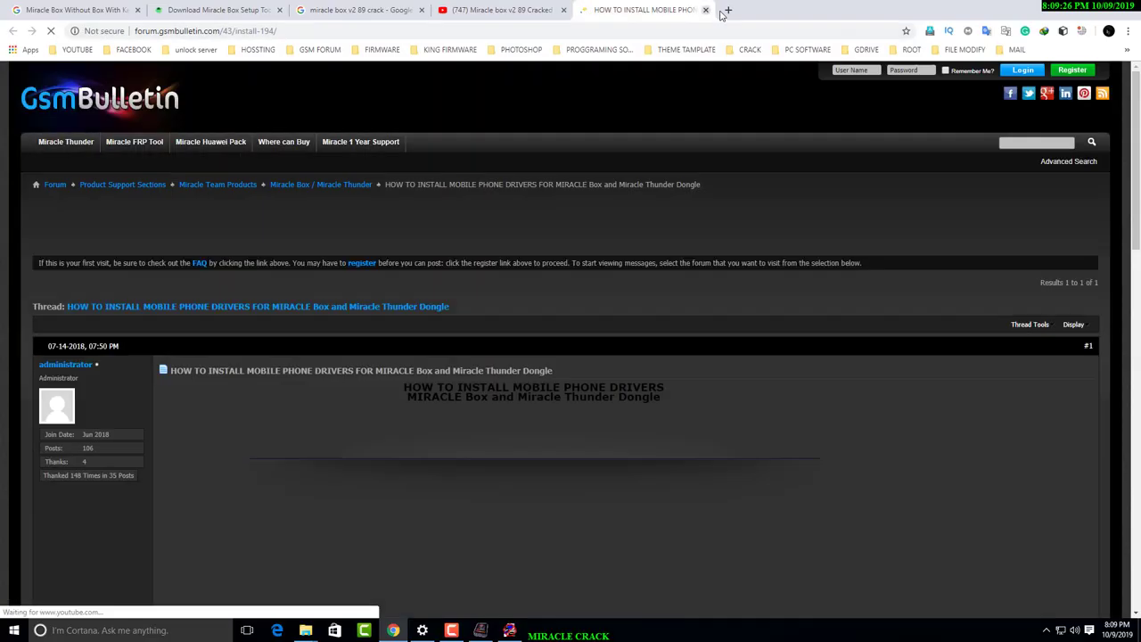
click(705, 10)
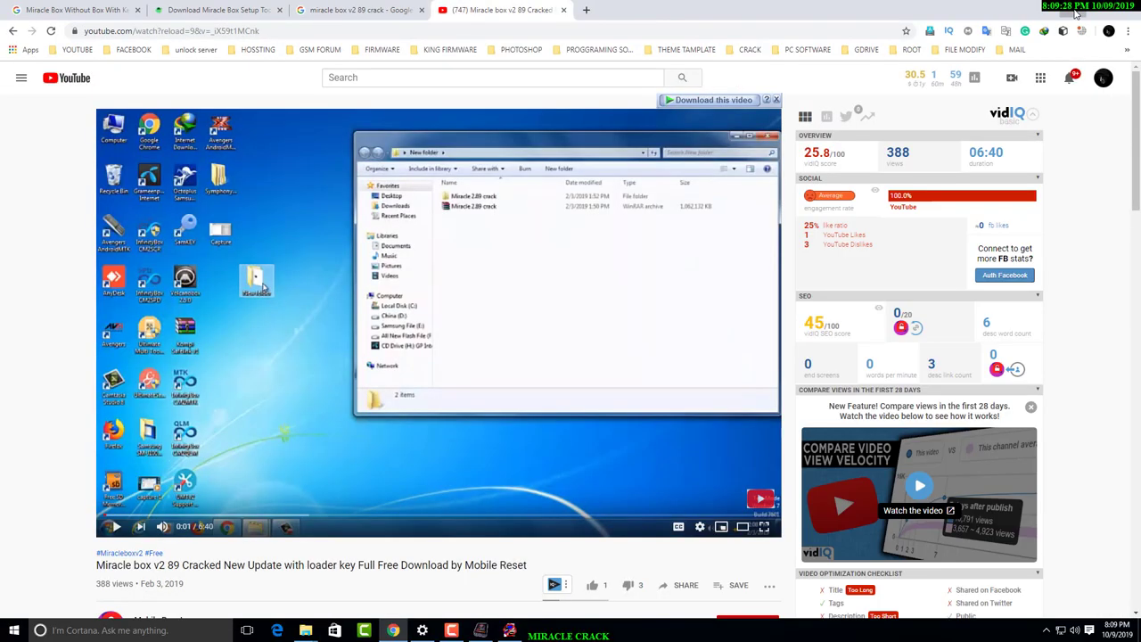
click(1061, 12)
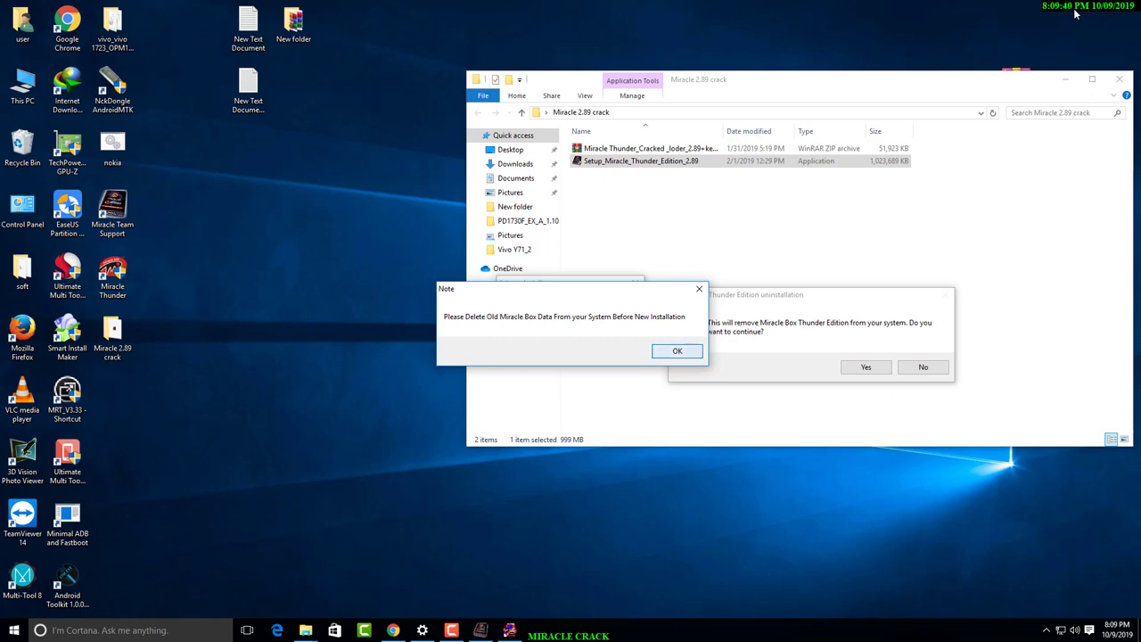
Accept the license terms, start the Miracle Box Thunder Edition 2.89 installation and decline the uninstallation request
key(Return)
key(Return)
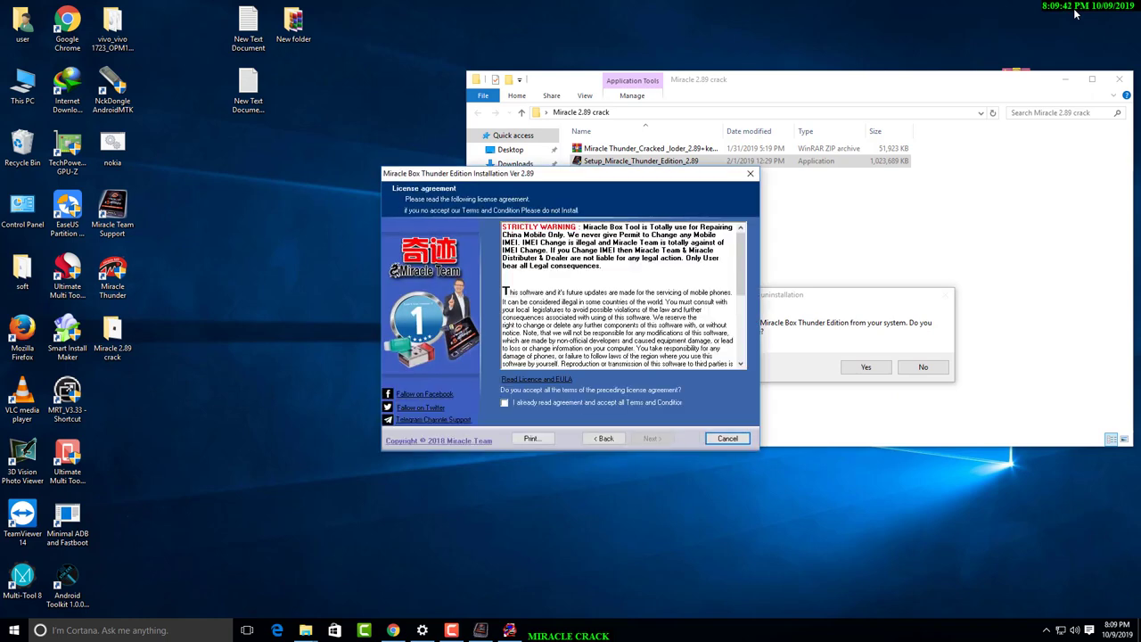
key(space)
key(Return)
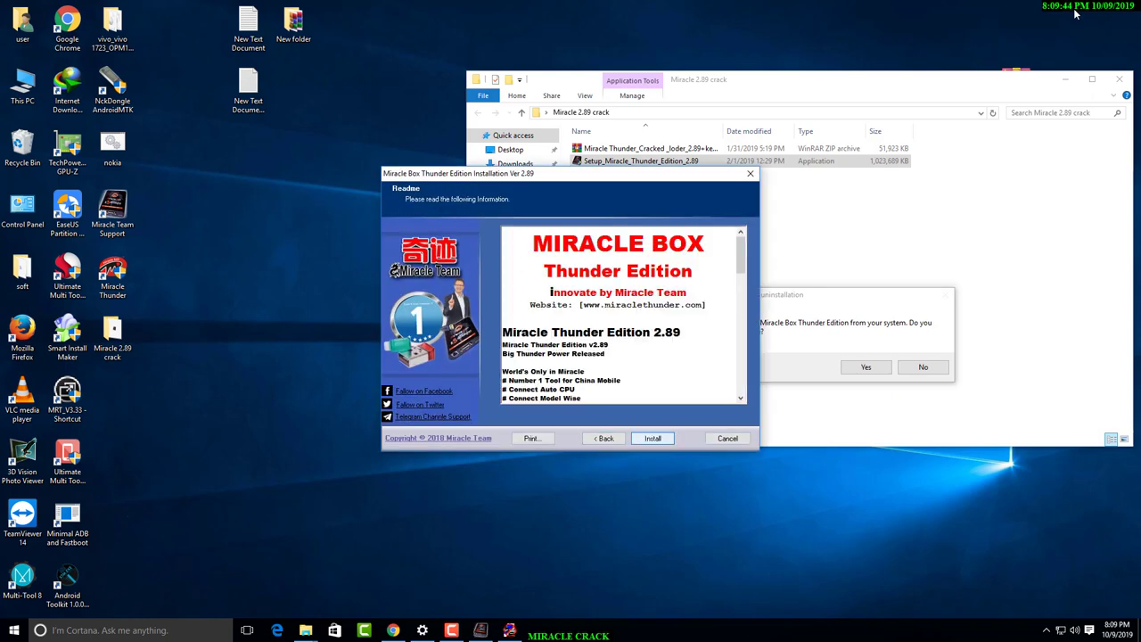
key(Return)
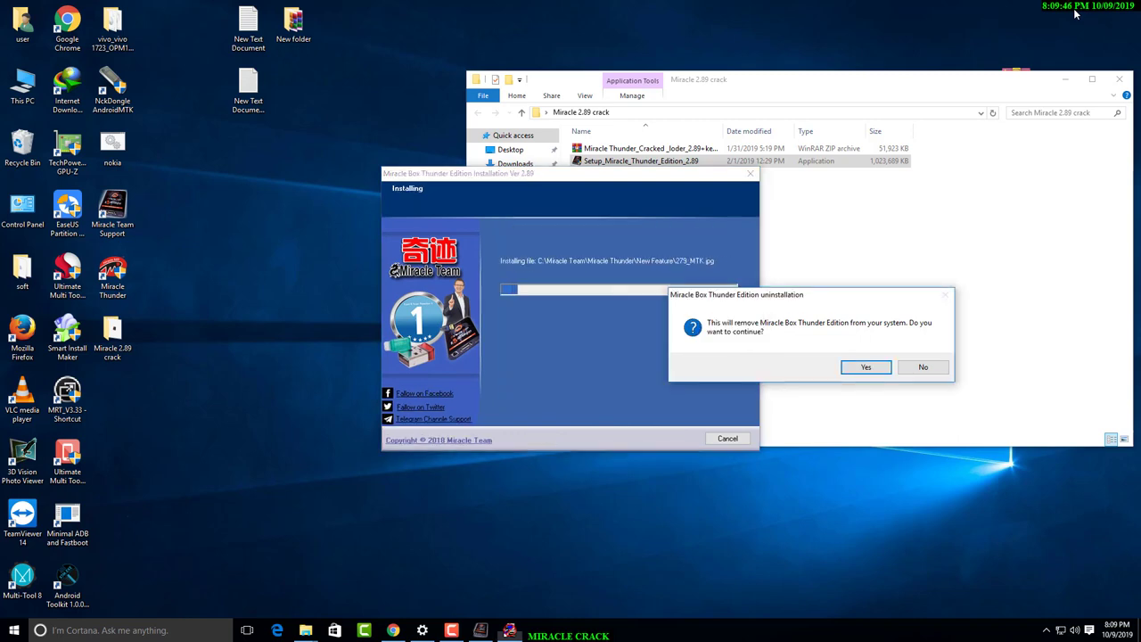
key(Tab)
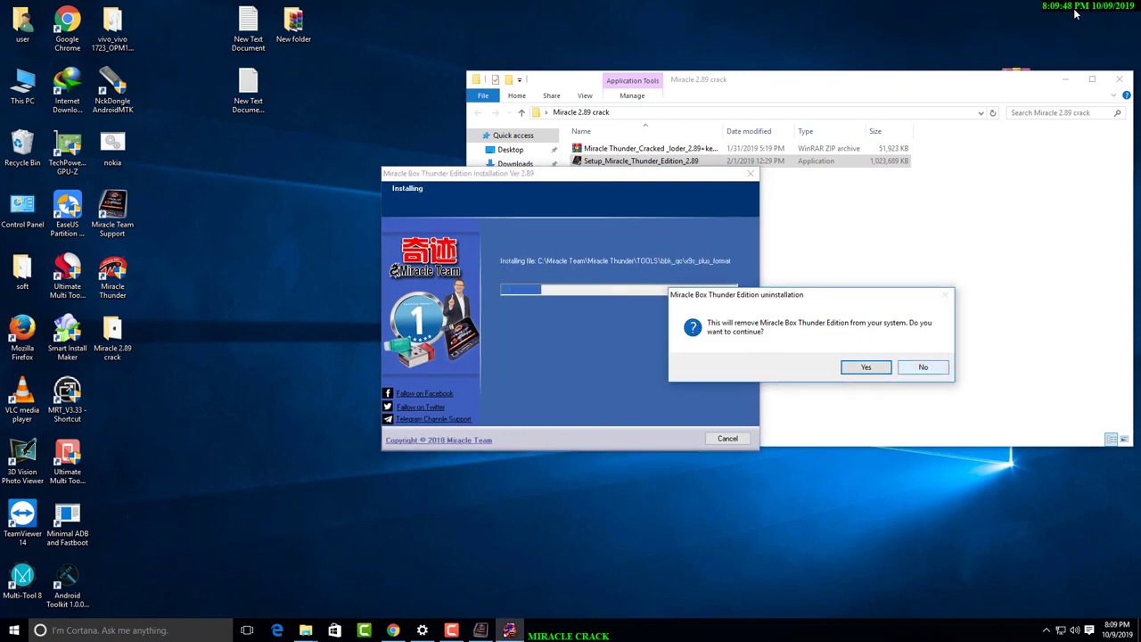
key(Return)
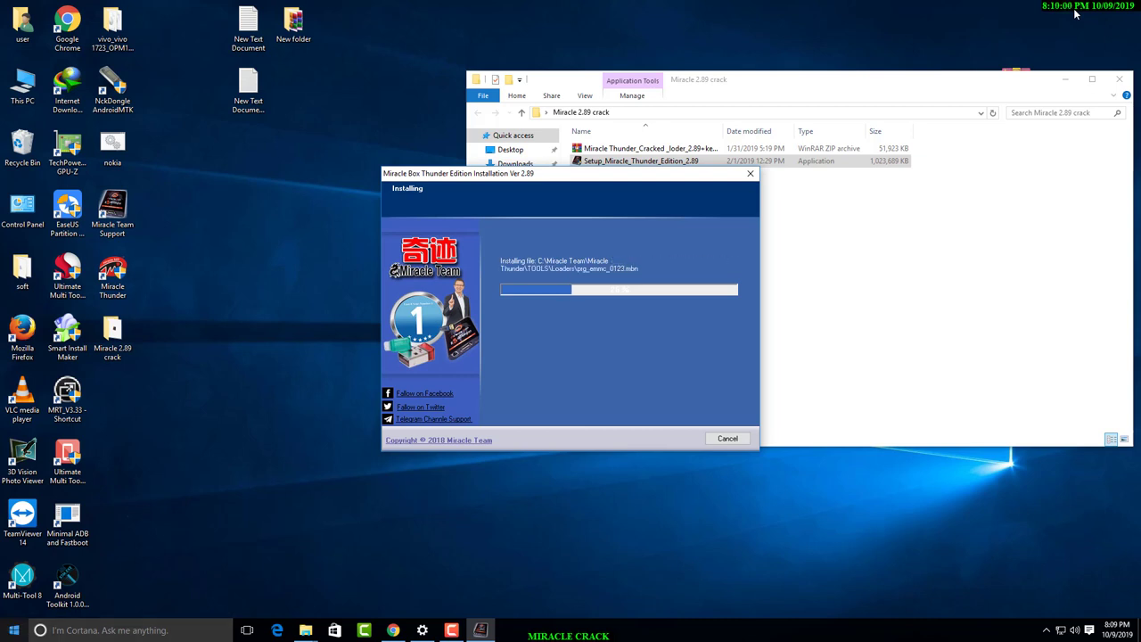
Switch to Windows Settings and bring up the system's Apps & features list
click(14, 630)
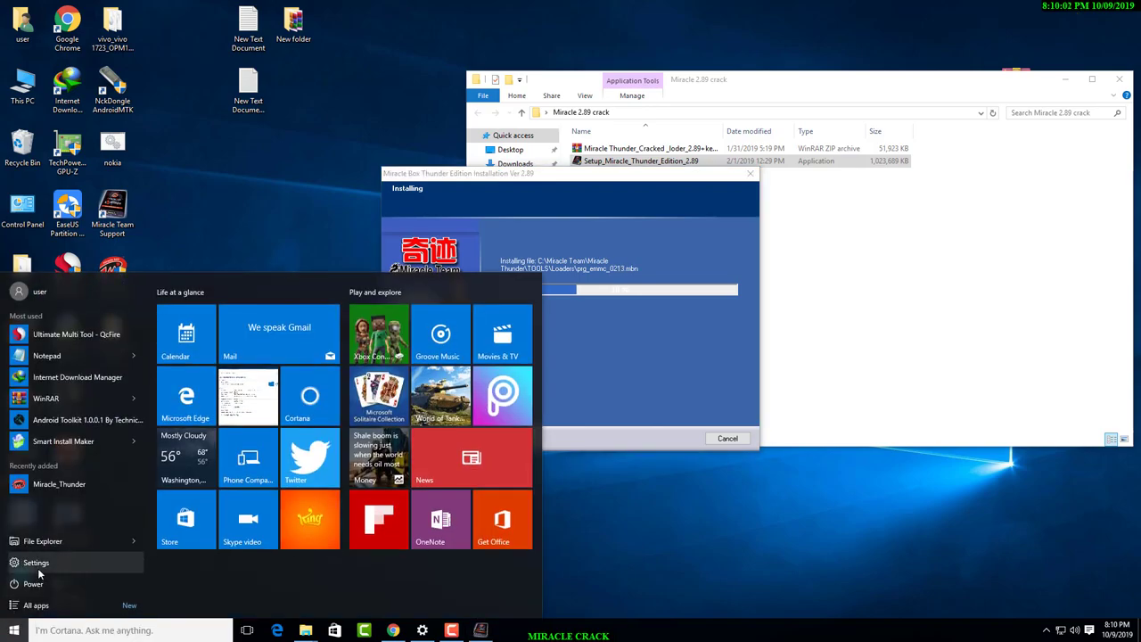
click(42, 578)
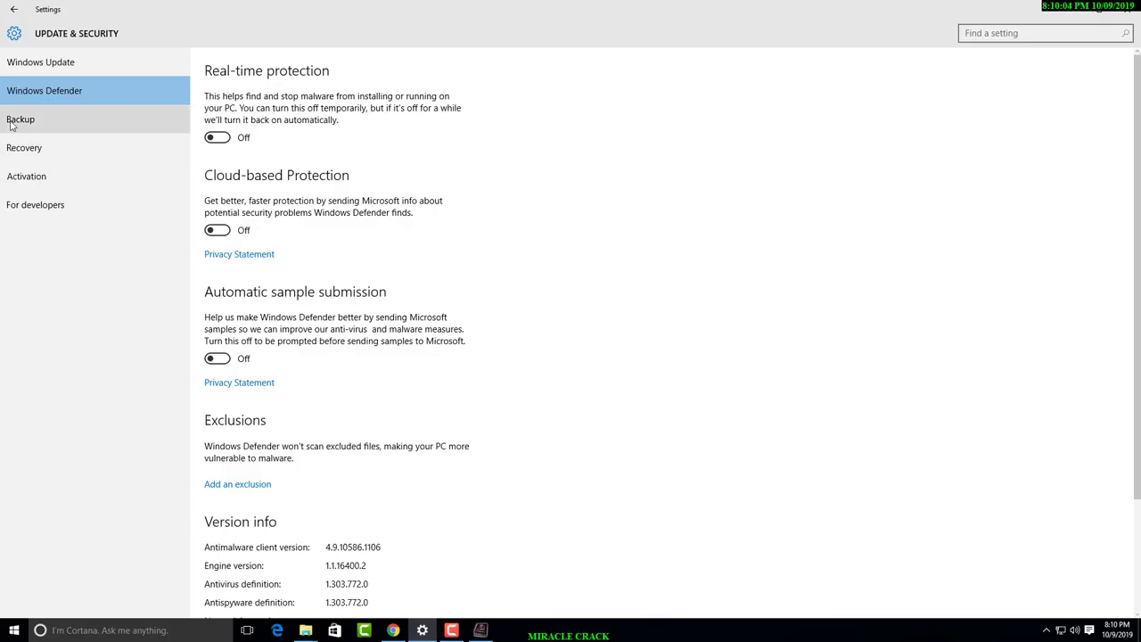
click(13, 8)
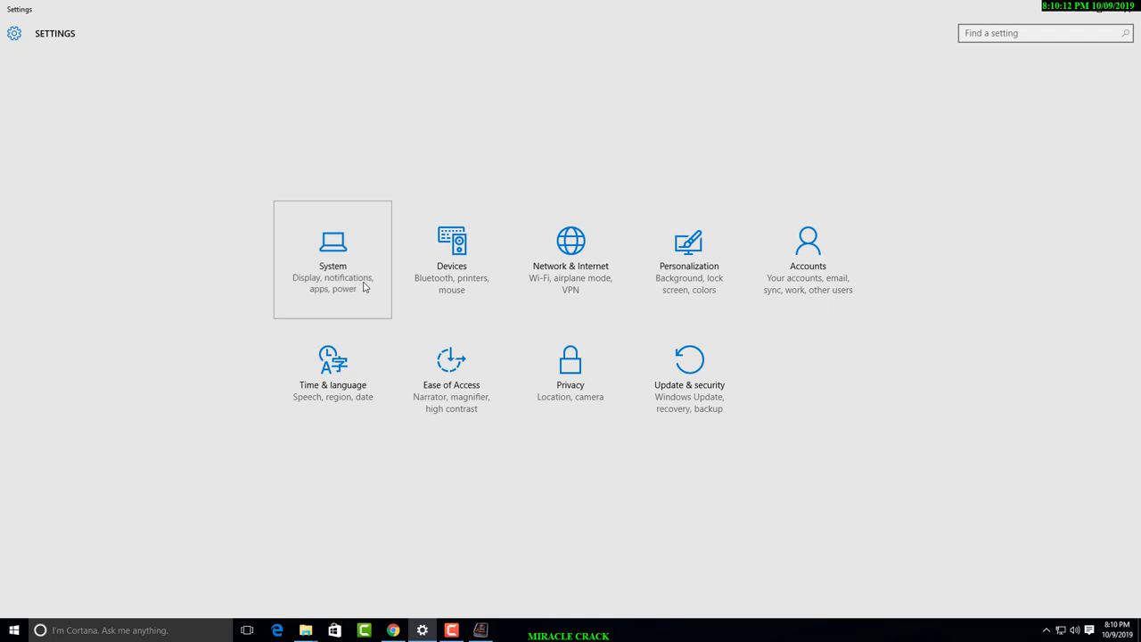
click(315, 257)
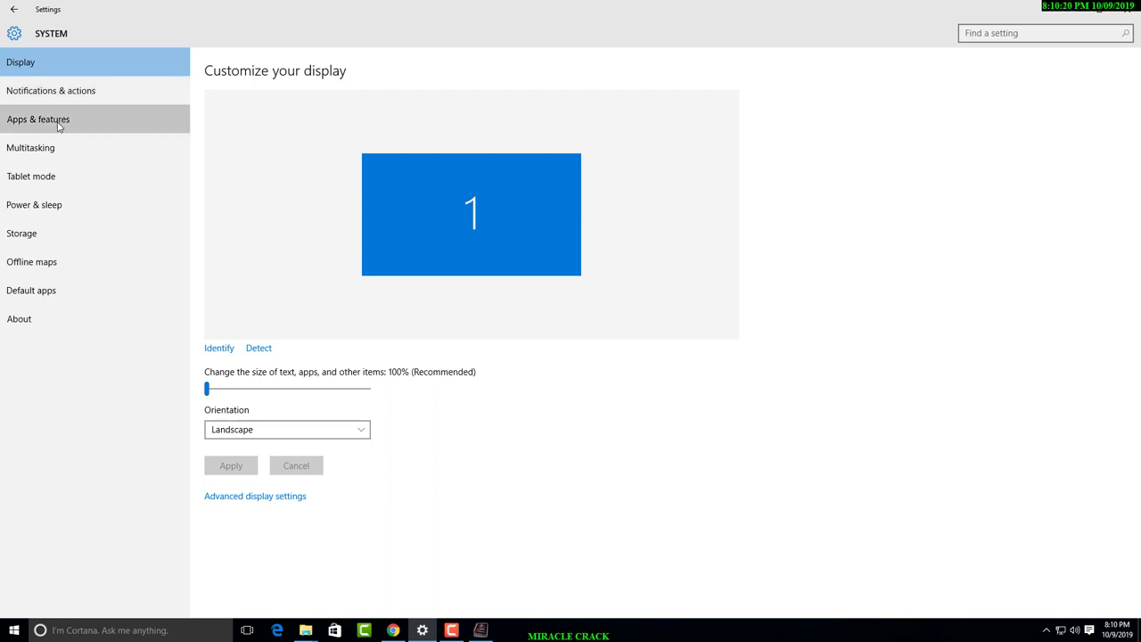
click(59, 126)
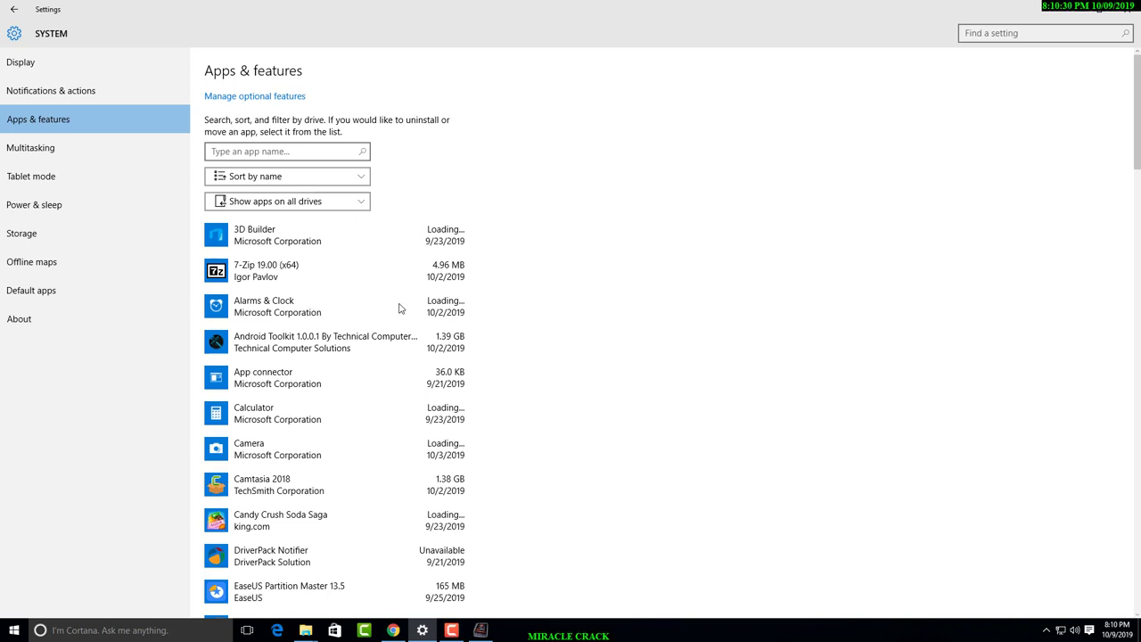
Uninstall the existing Miracle Thunder 2.89 by RDXHACKER and finish its uninstall wizard
scroll(399, 322, down, 3)
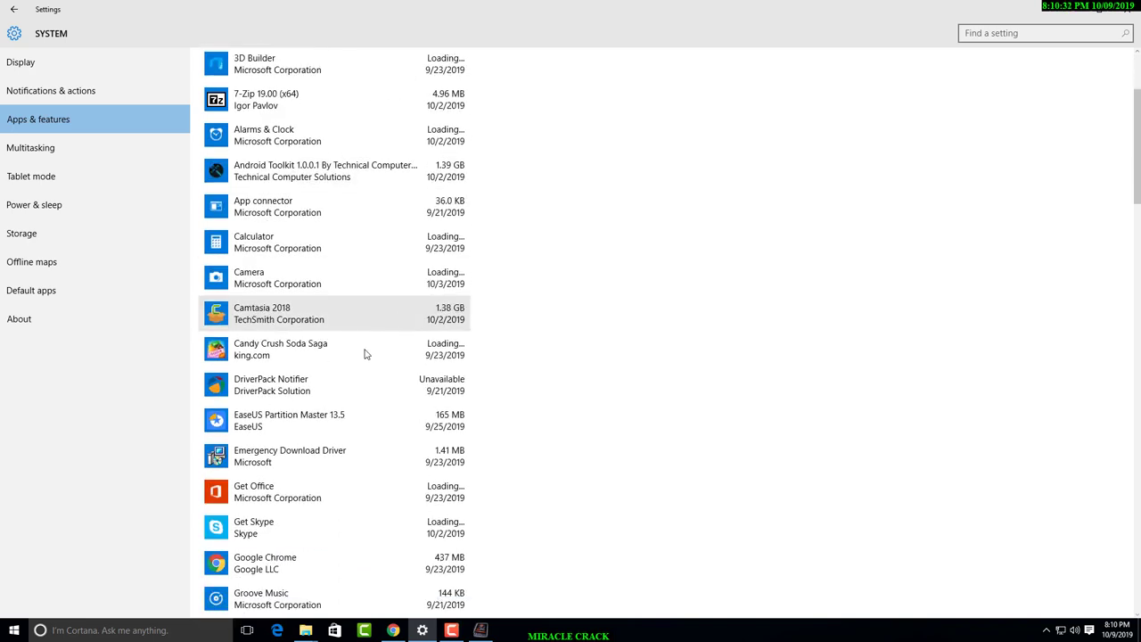
scroll(366, 357, down, 10)
scroll(339, 378, down, 5)
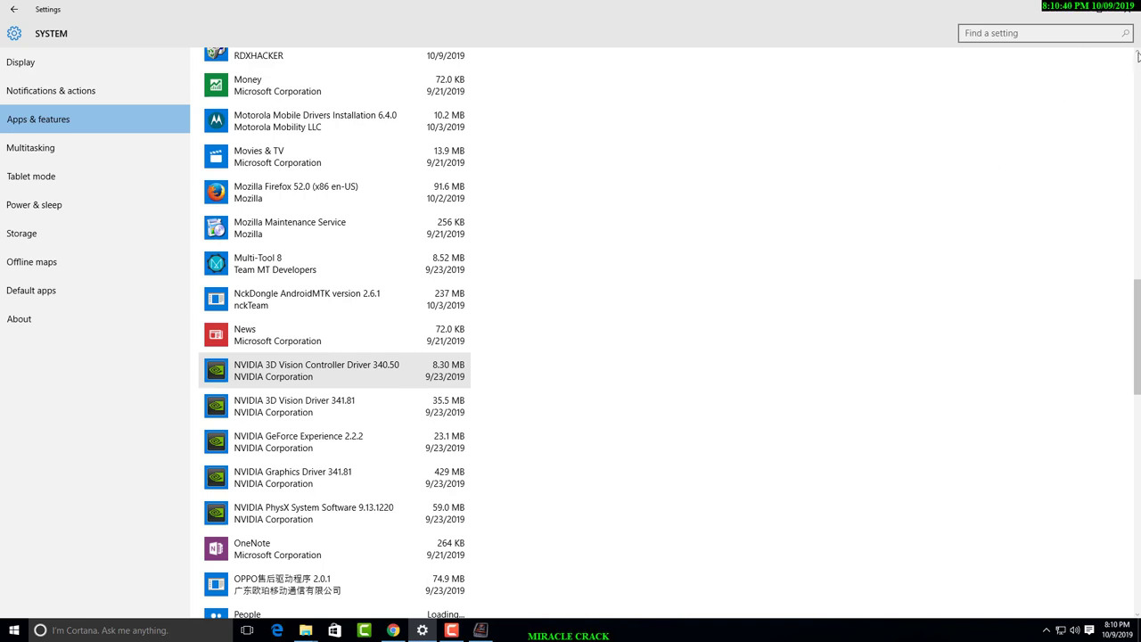
scroll(840, 119, up, 3)
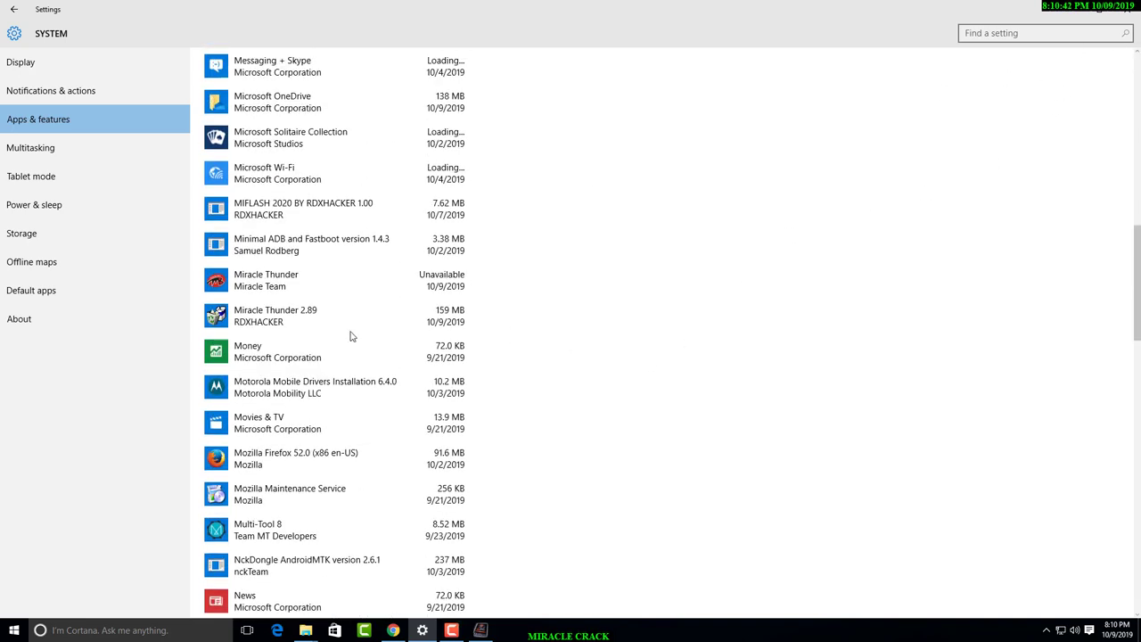
click(264, 318)
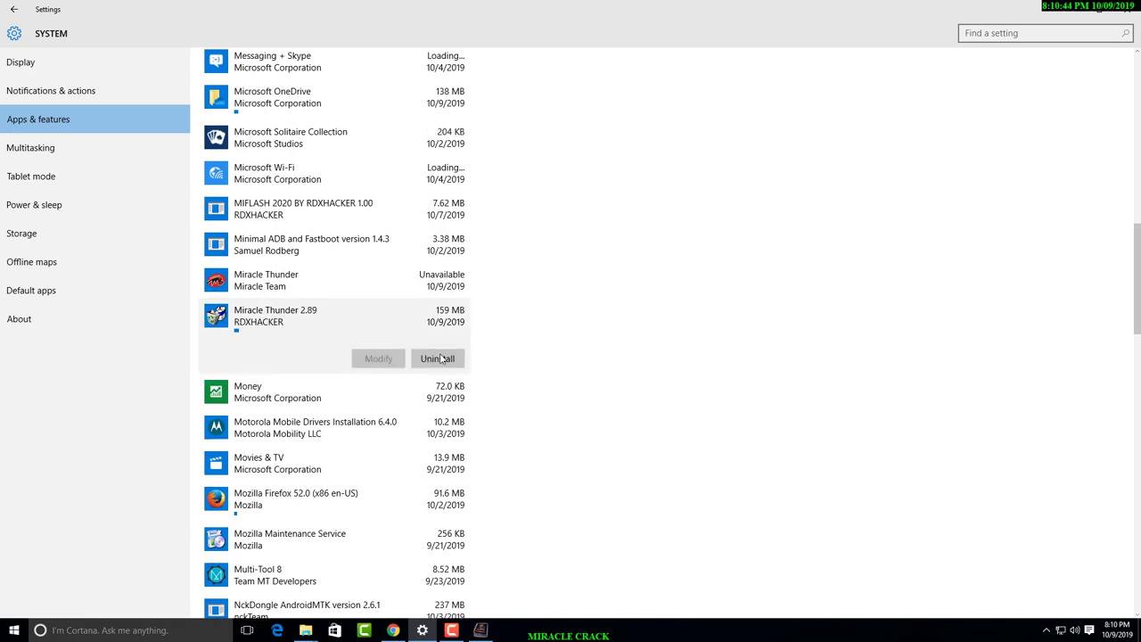
click(450, 365)
click(503, 335)
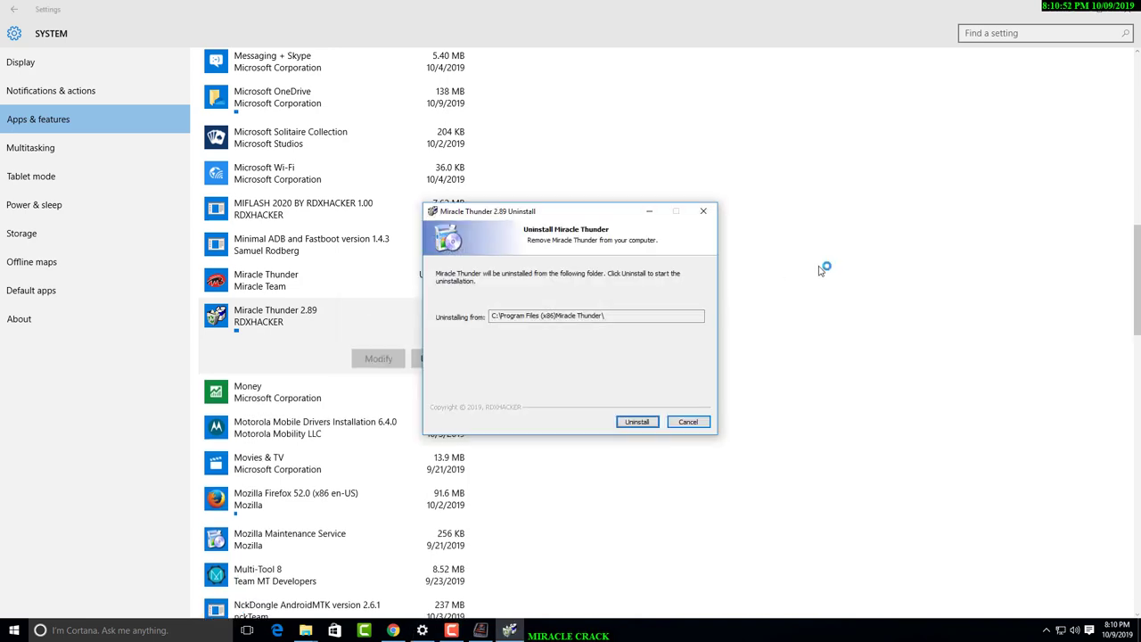
key(Return)
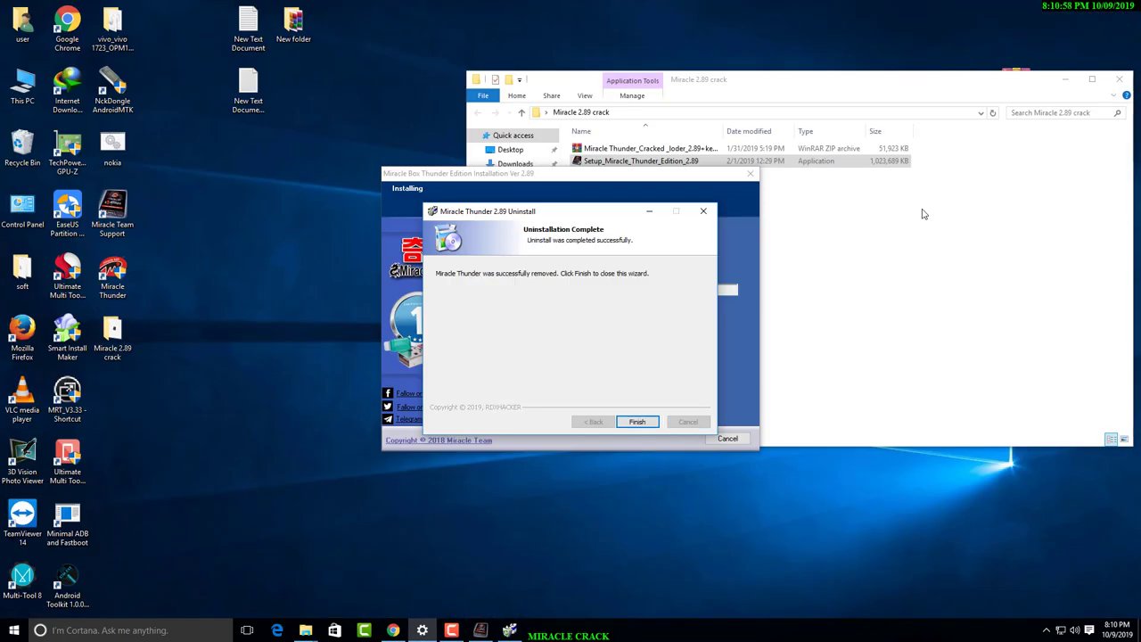
key(Return)
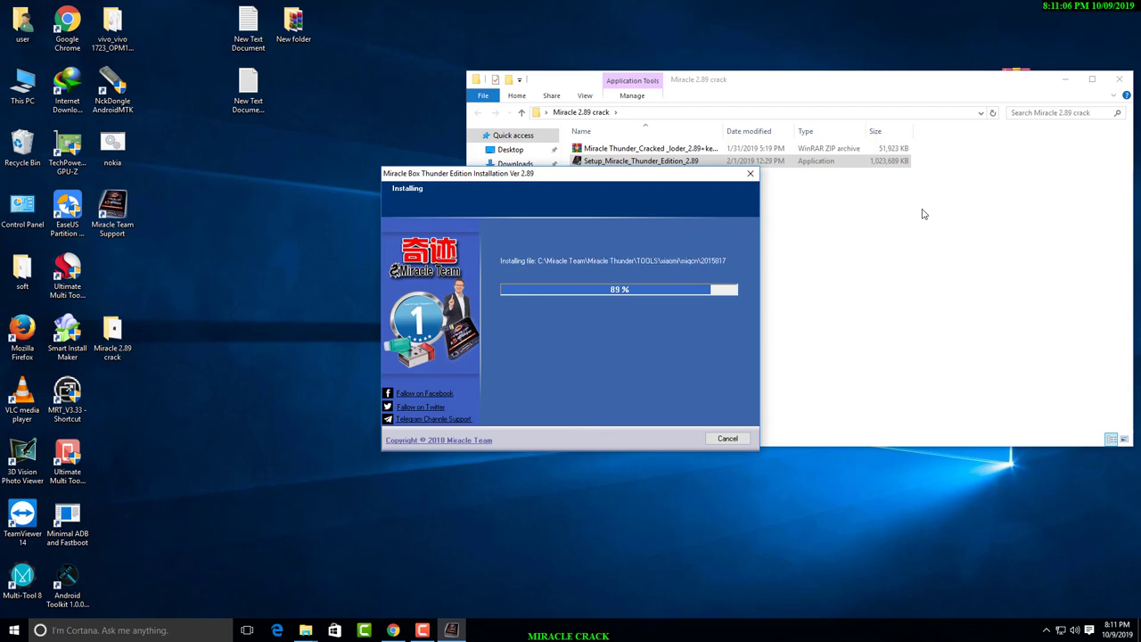
Complete the PL2303 USB-to-Serial driver wizard with the Remove option, choosing to restart the computer later
key(alt+Tab)
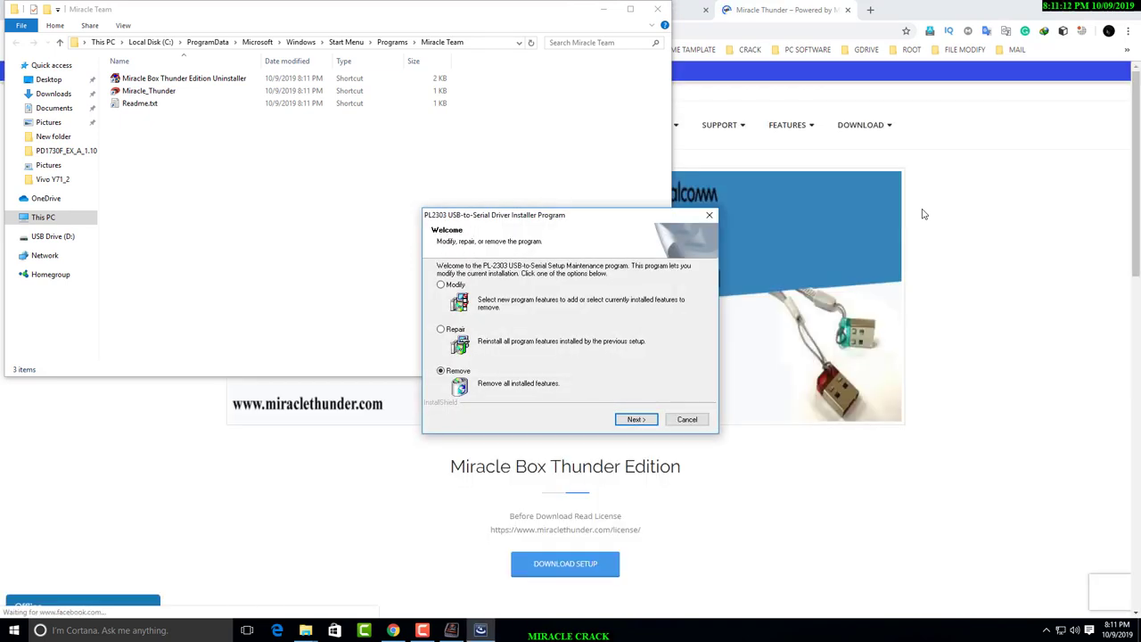
key(Return)
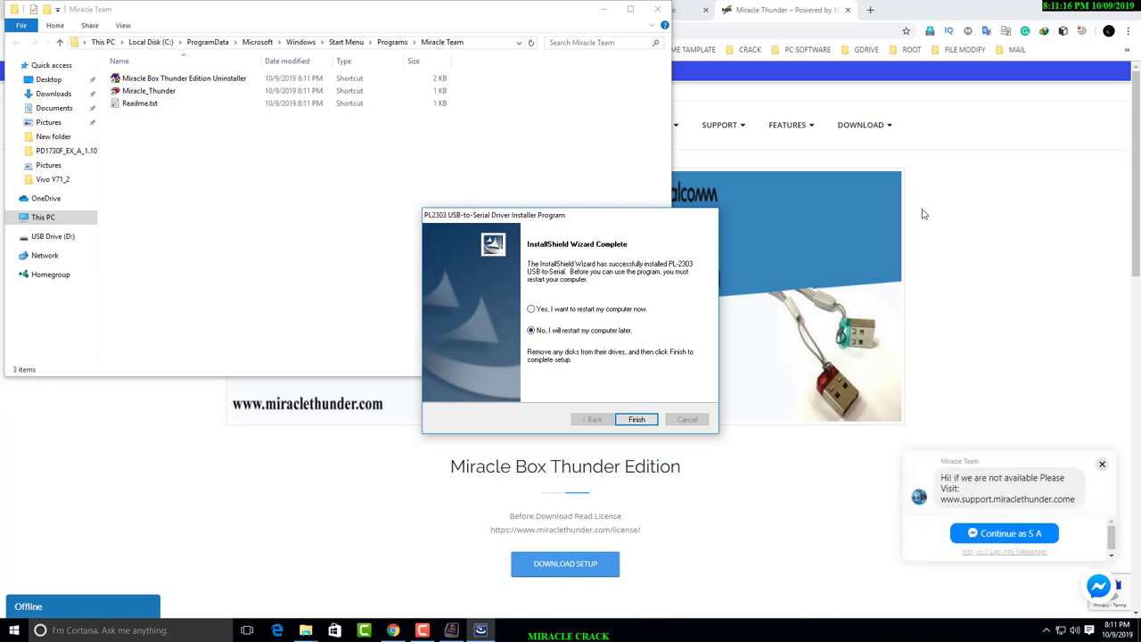
key(Return)
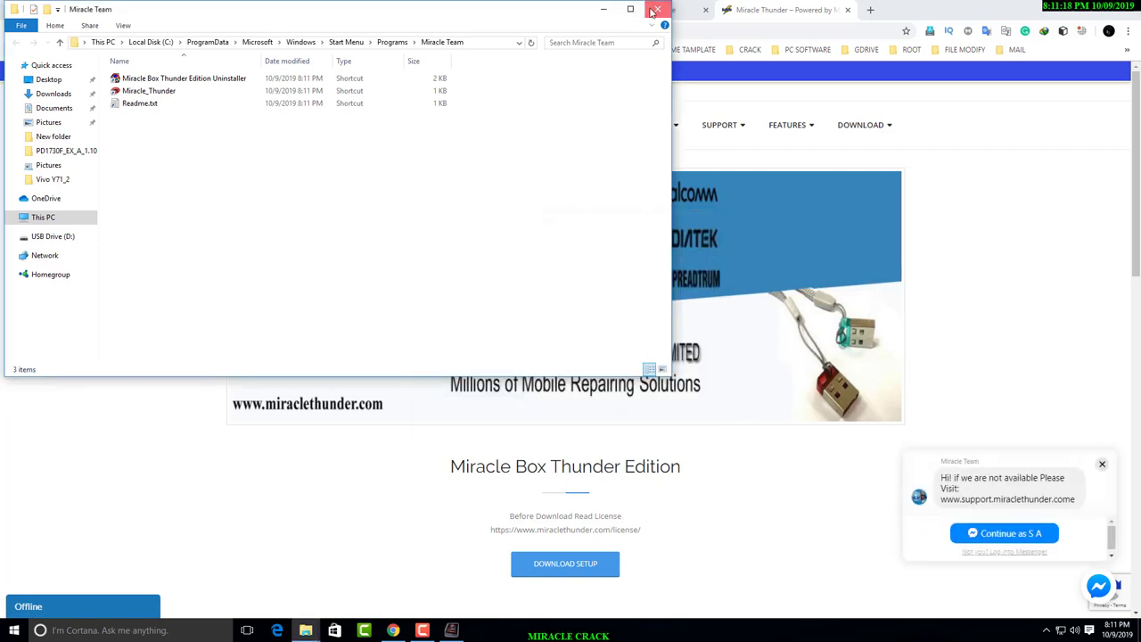
Close the Miracle Team shortcuts folder and the Miracle Thunder web page, and minimize the browser
click(656, 10)
click(847, 9)
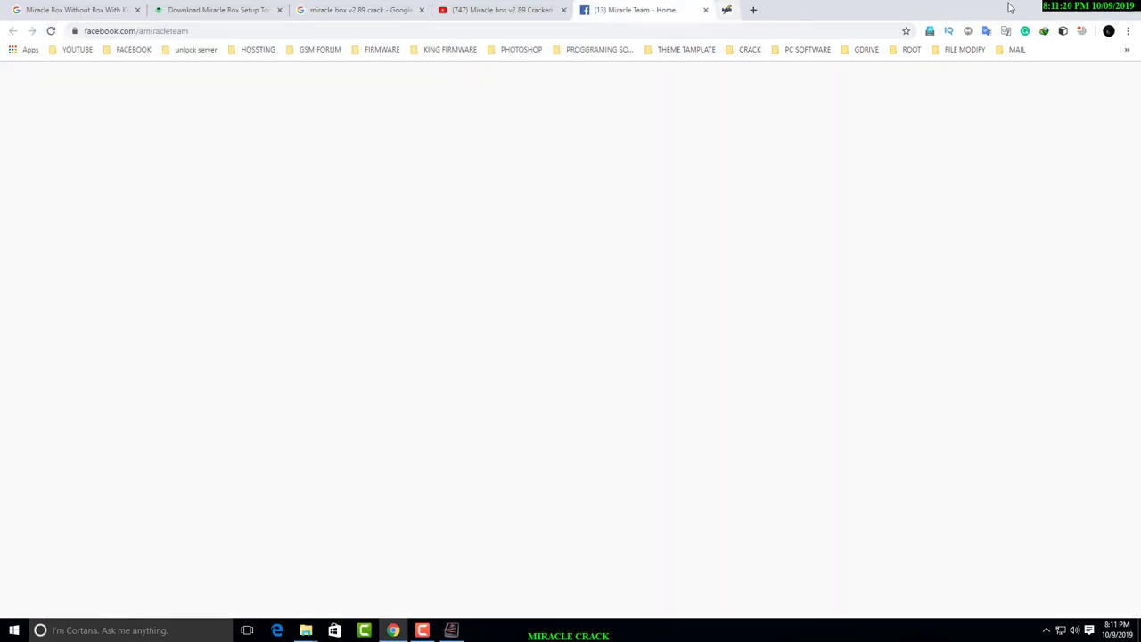
click(1068, 10)
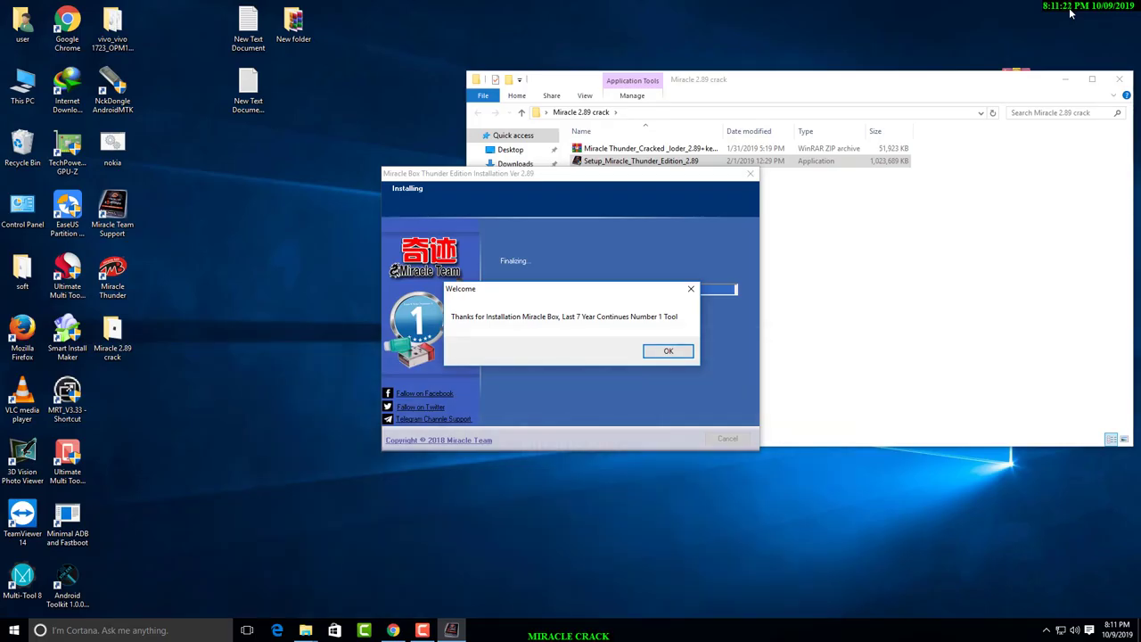
Dismiss the welcome message and finish the installer without launching the program or opening the readme file
key(Return)
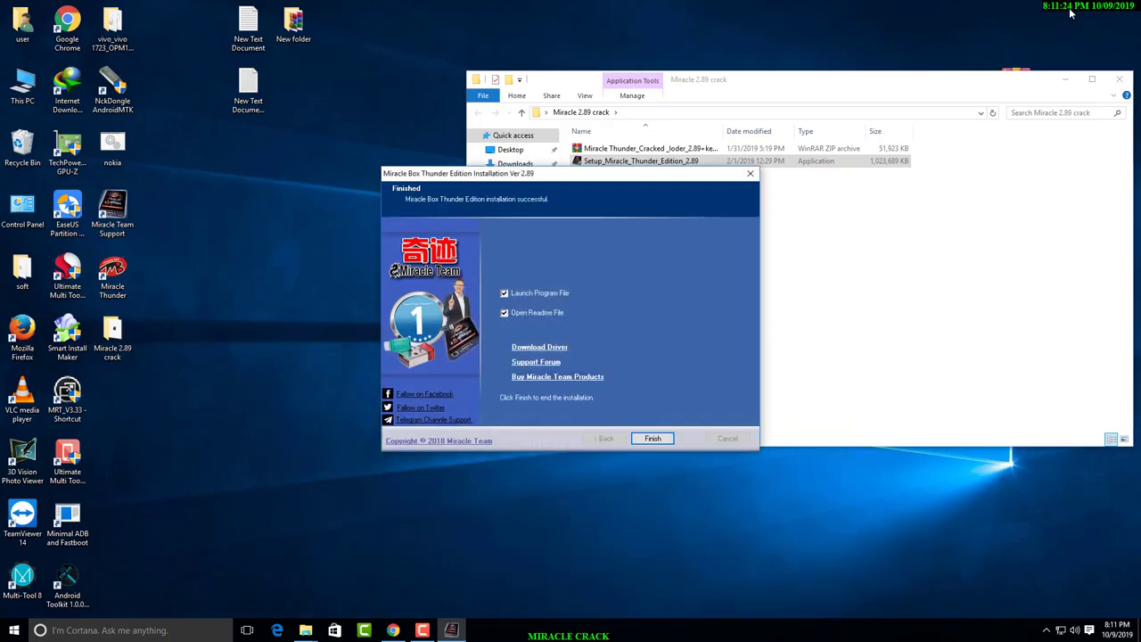
key(space)
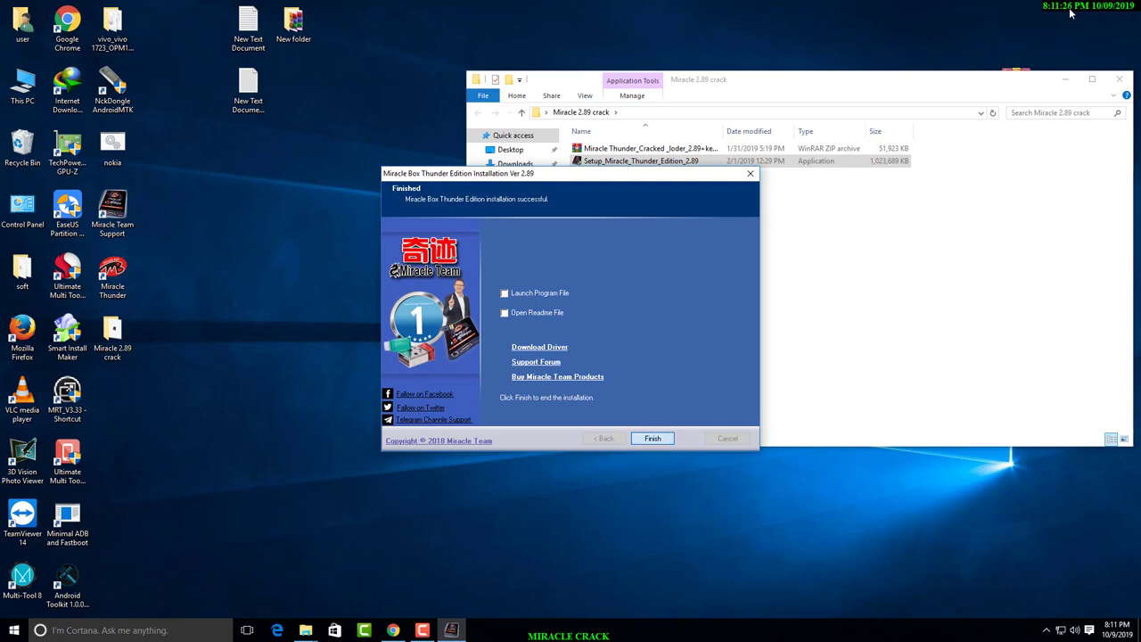
click(651, 438)
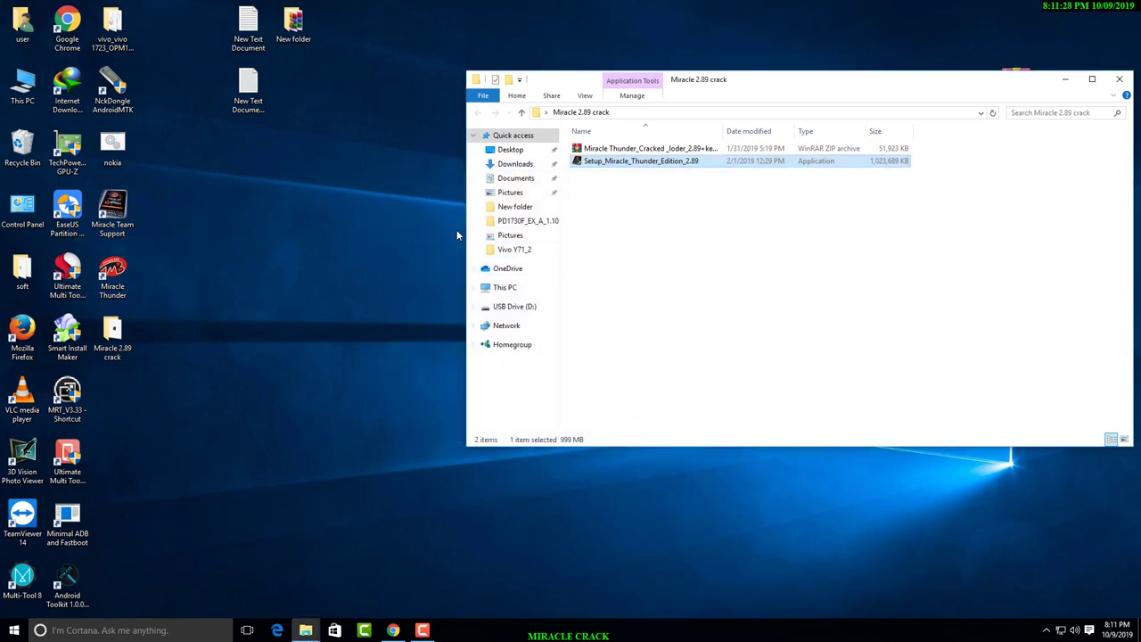
Extract the Miracle Thunder_Cracked _loder_2.89+key archive into a folder of its own name and open that folder
right_click(615, 149)
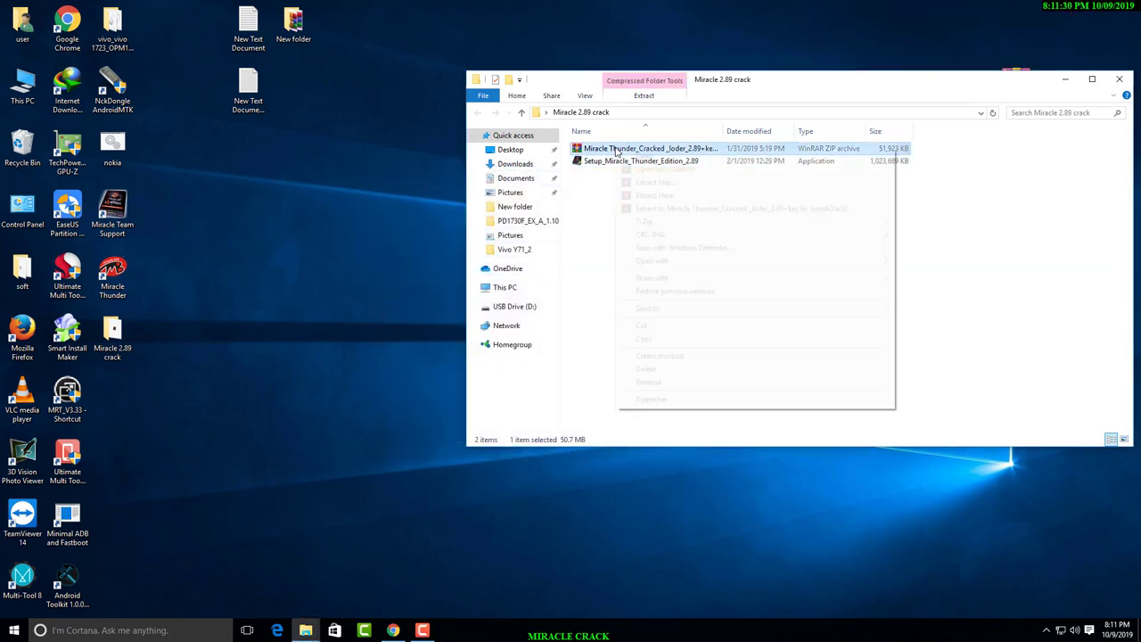
mouse_move(859, 233)
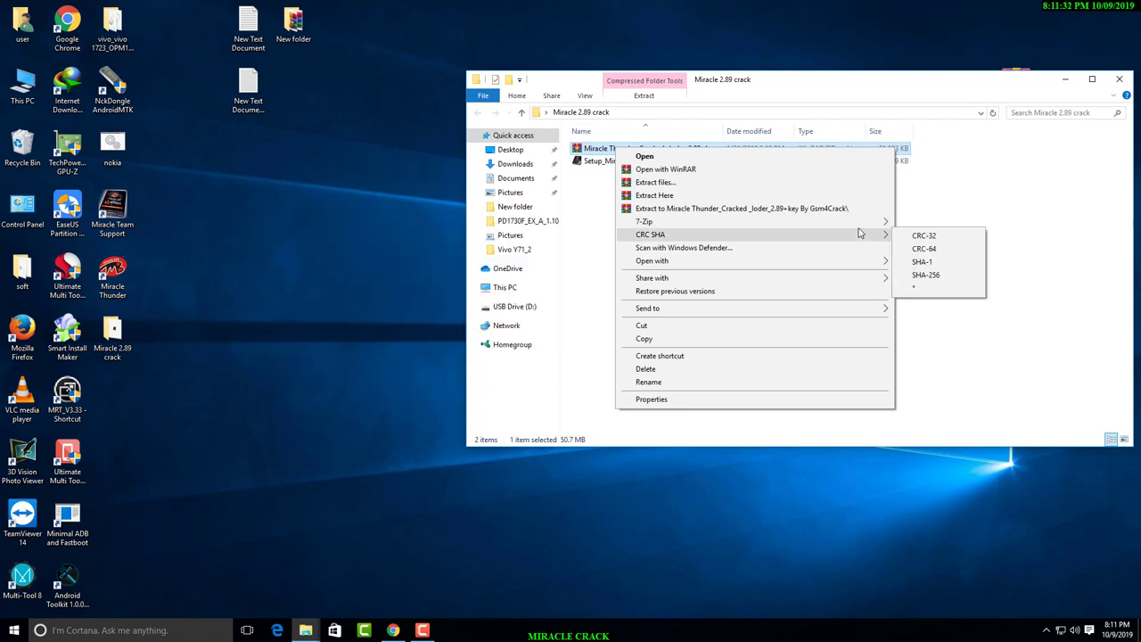
click(544, 274)
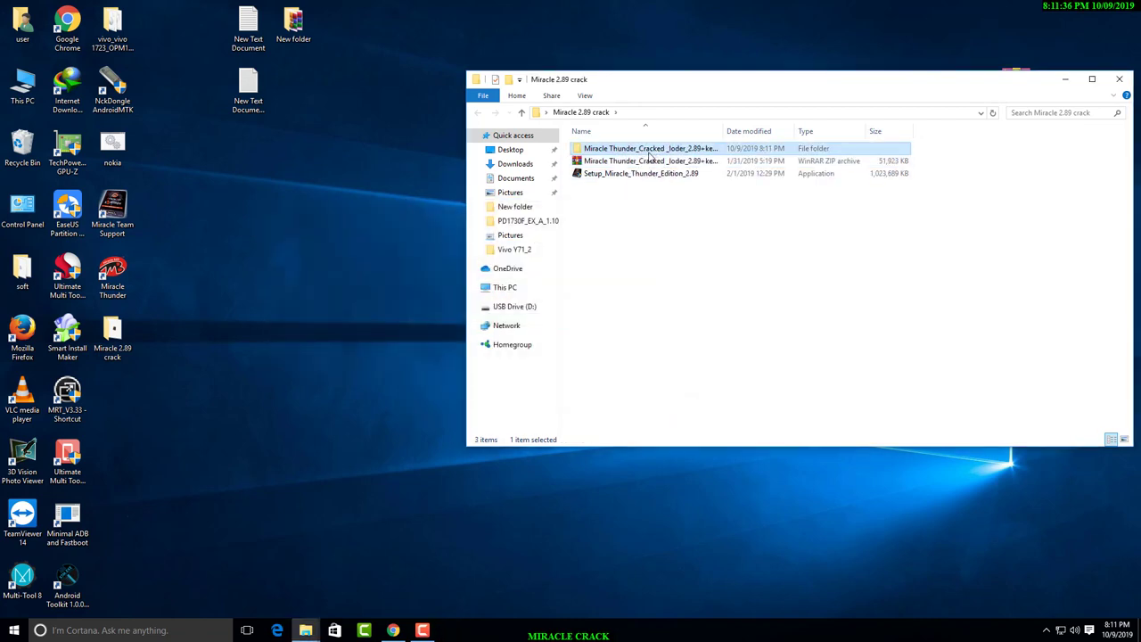
double_click(648, 153)
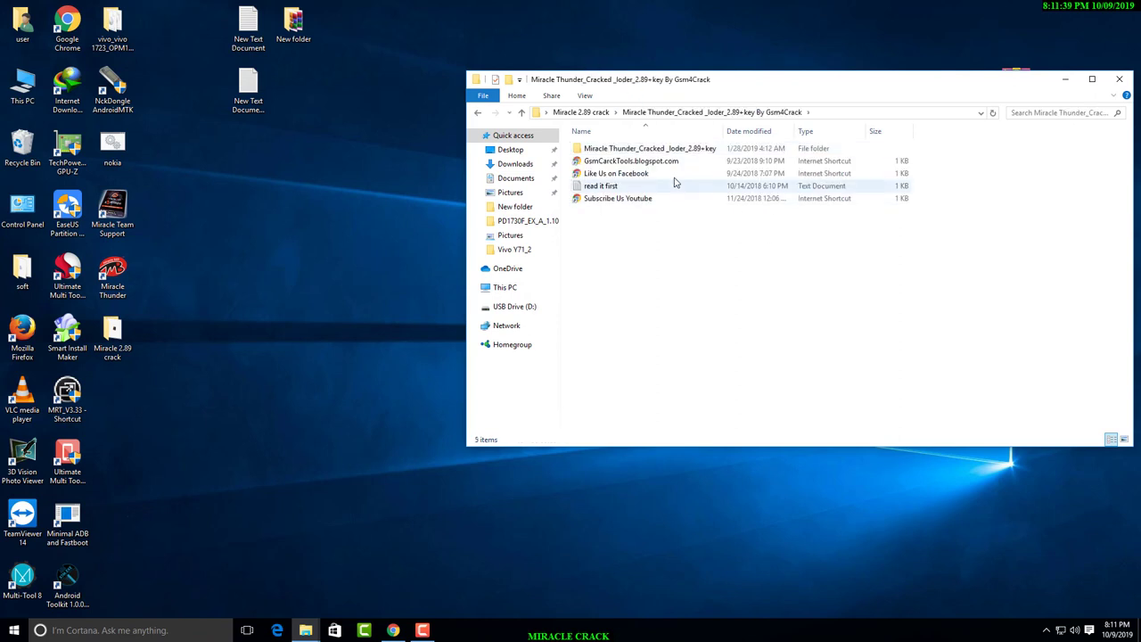
Open the Miracle Thunder_Cracked _loder_2.89+key folder and copy the loader application and the open key file
double_click(628, 150)
drag(653, 196, 639, 155)
right_click(639, 155)
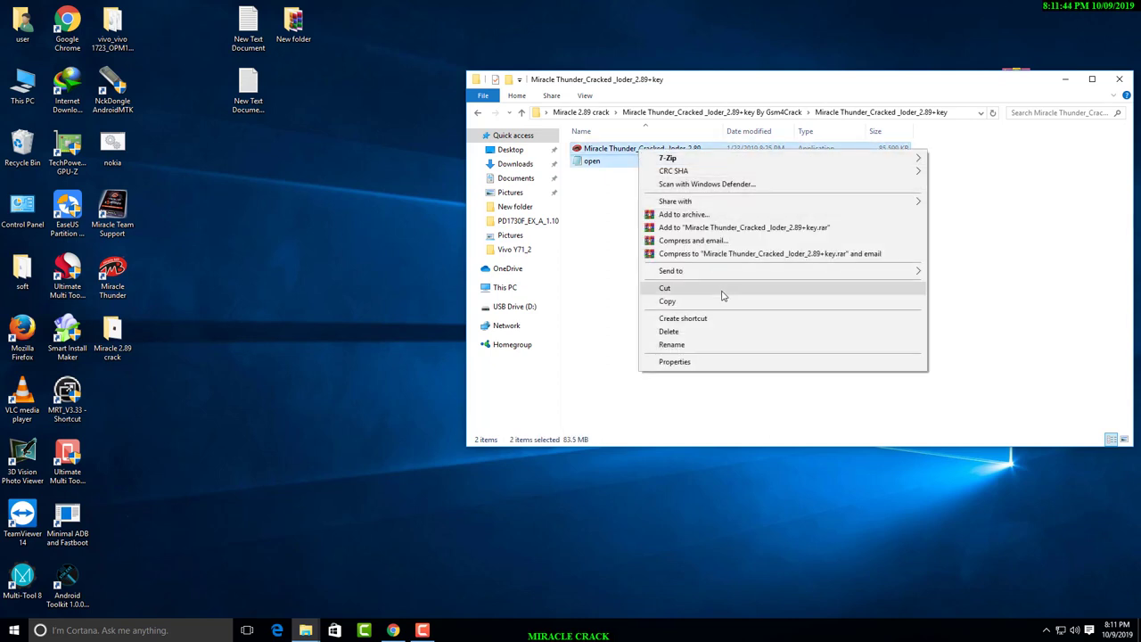
click(706, 301)
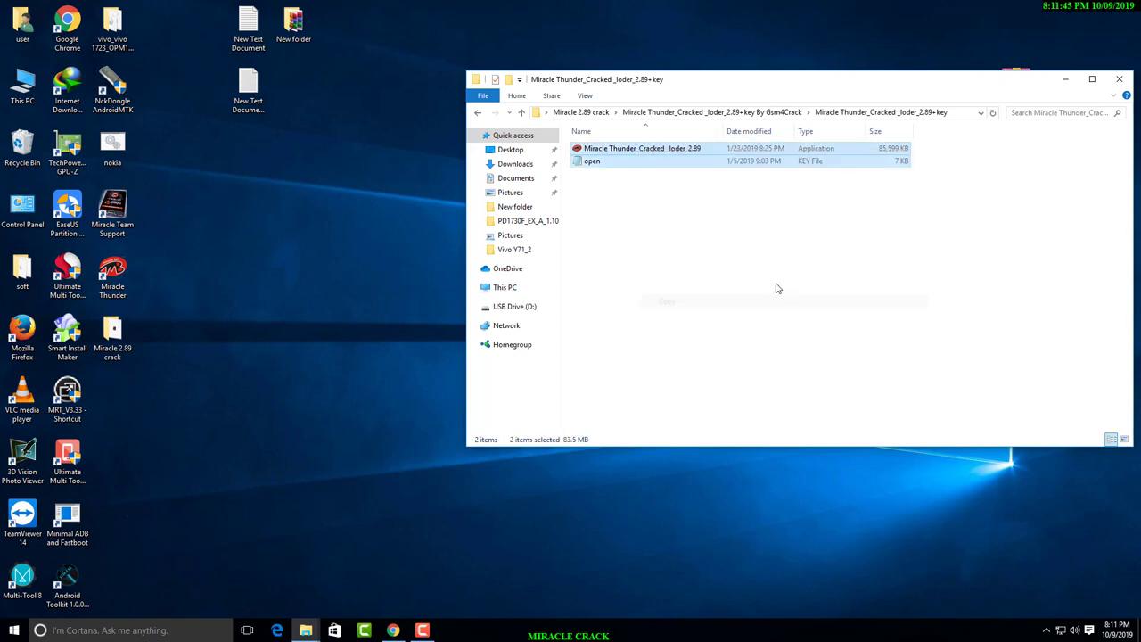
click(357, 201)
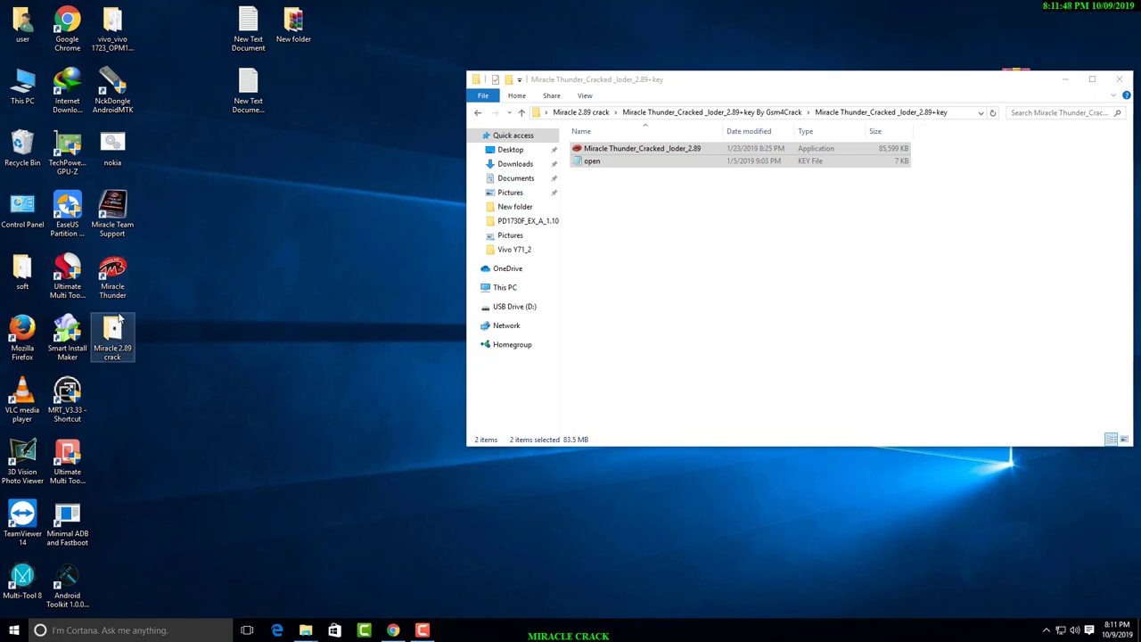
Open the Miracle Thunder installation folder from its desktop shortcut and paste the copied files, replacing those with the same names
right_click(113, 272)
click(158, 298)
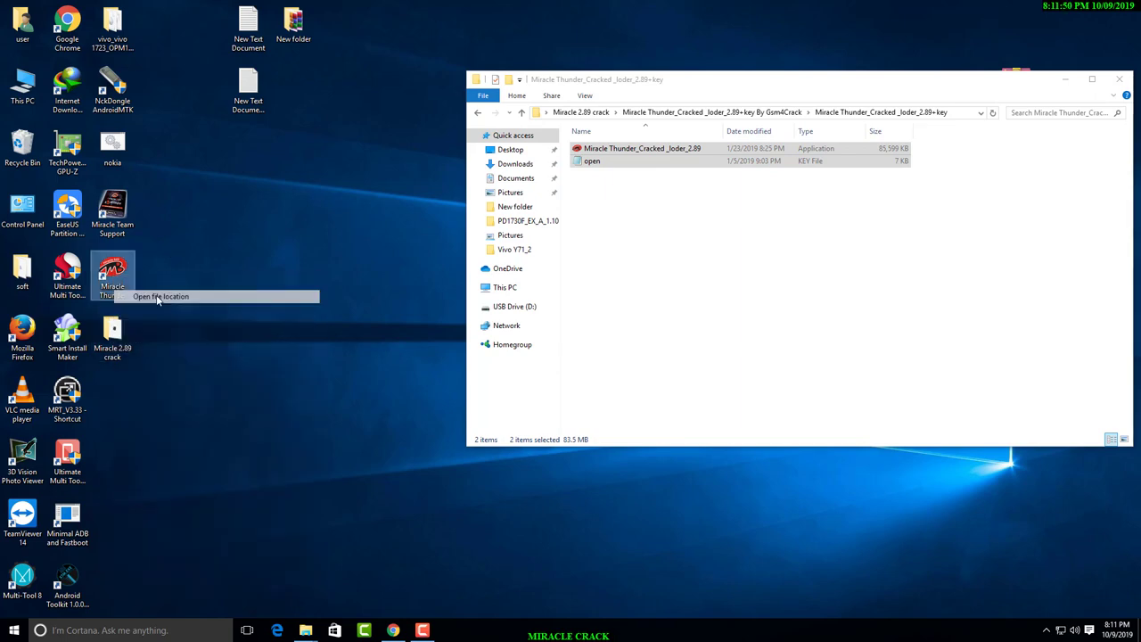
click(553, 267)
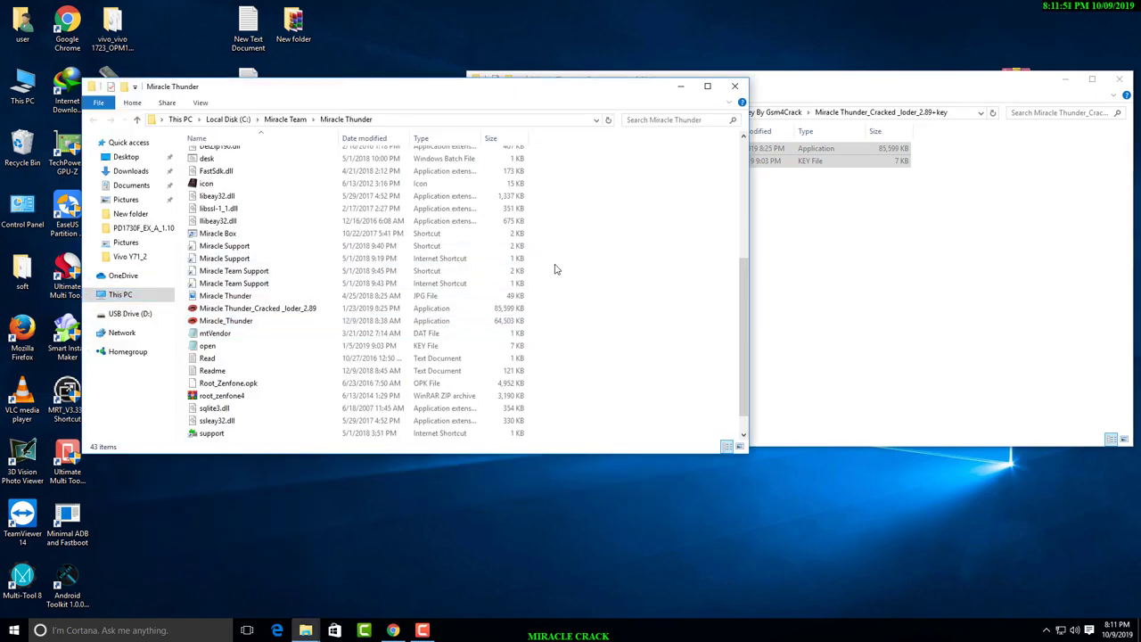
right_click(611, 255)
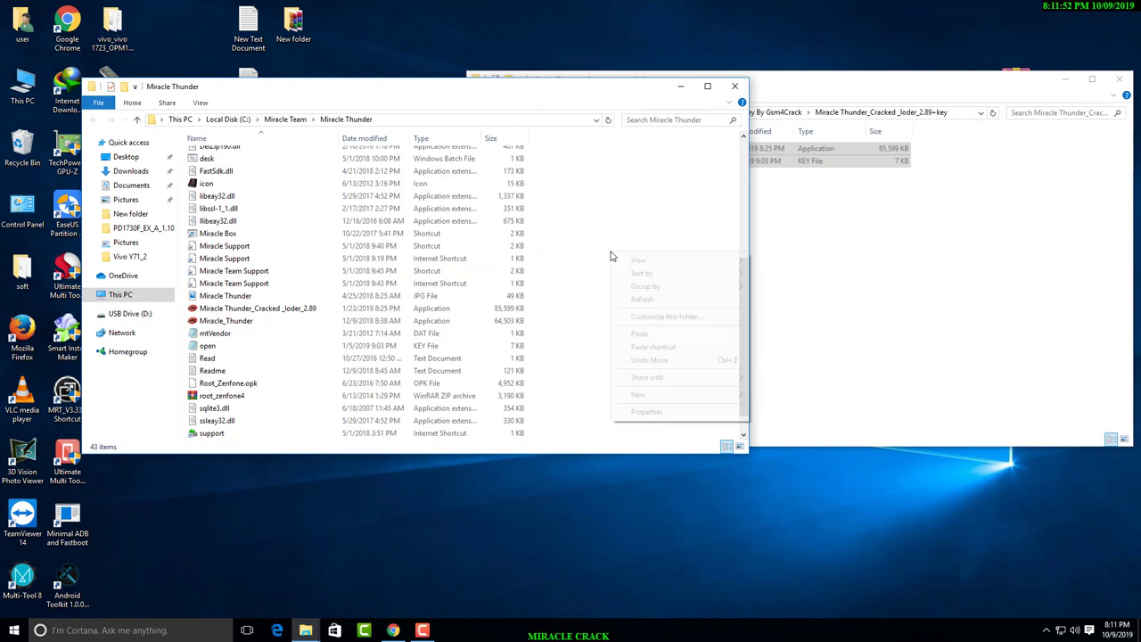
click(646, 335)
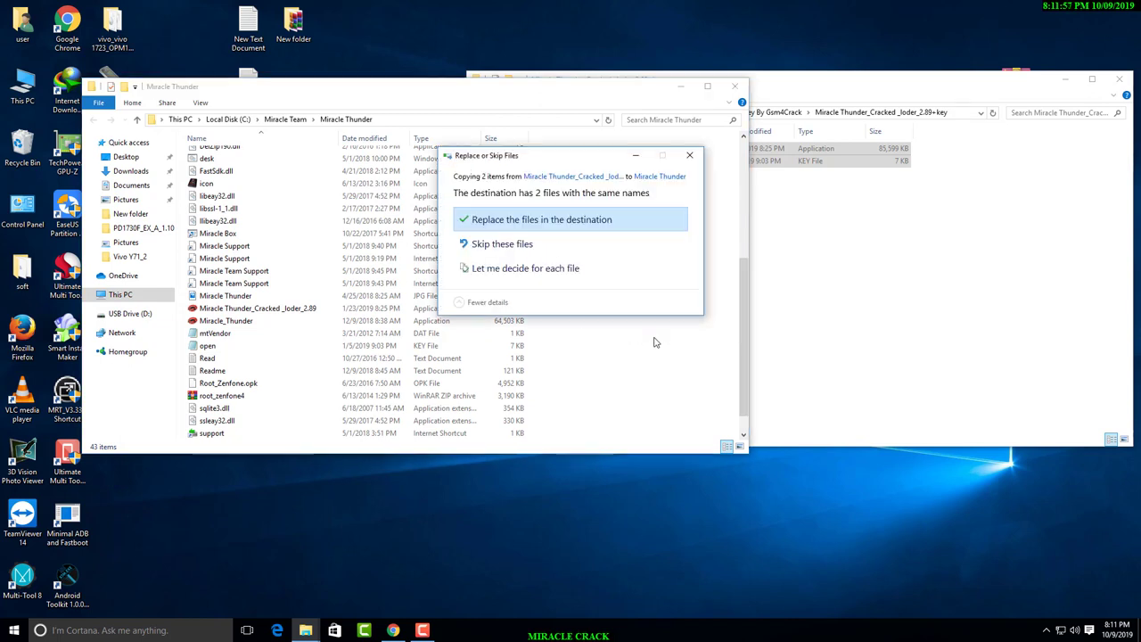
click(531, 224)
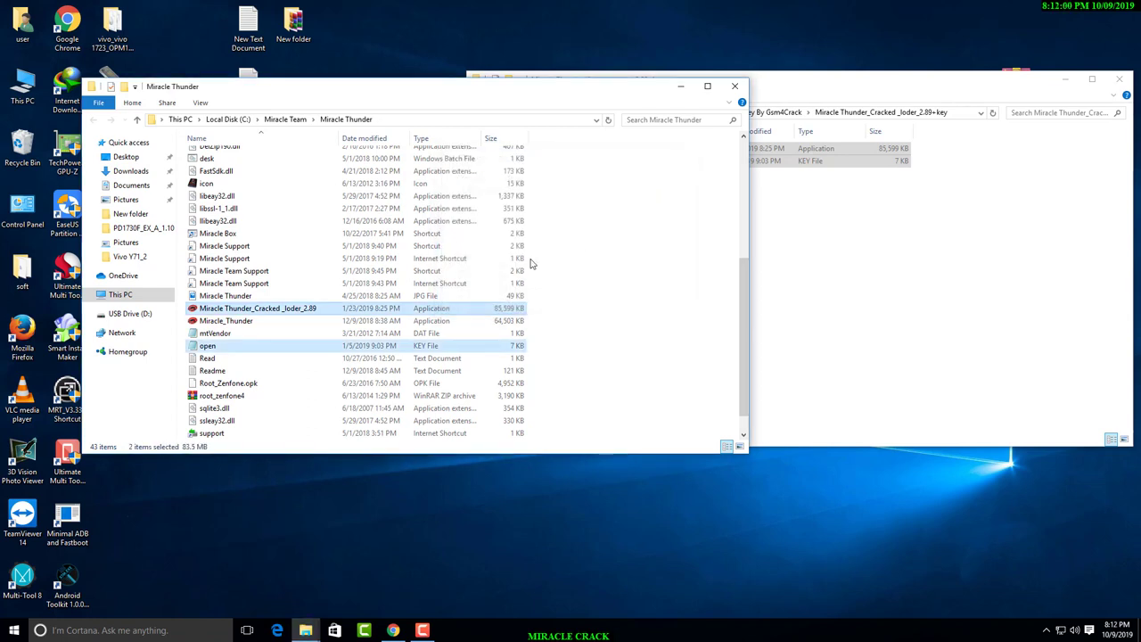
click(624, 279)
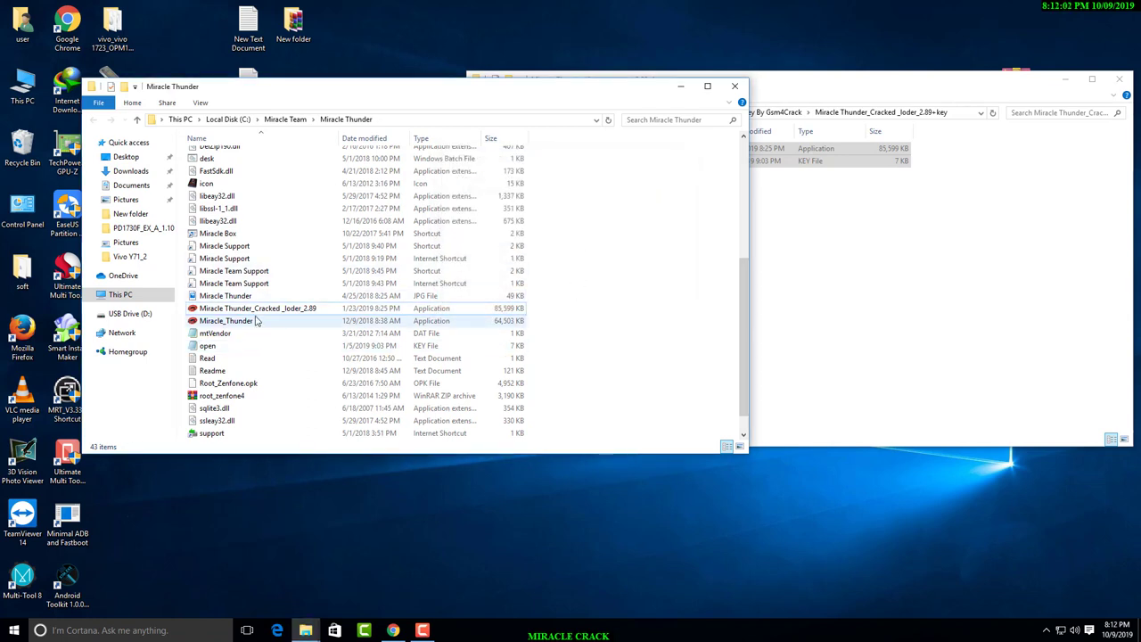
Run Miracle Thunder_Cracked _loder_2.89 and look through the MTK Unlock/Fix and Extra options
click(254, 309)
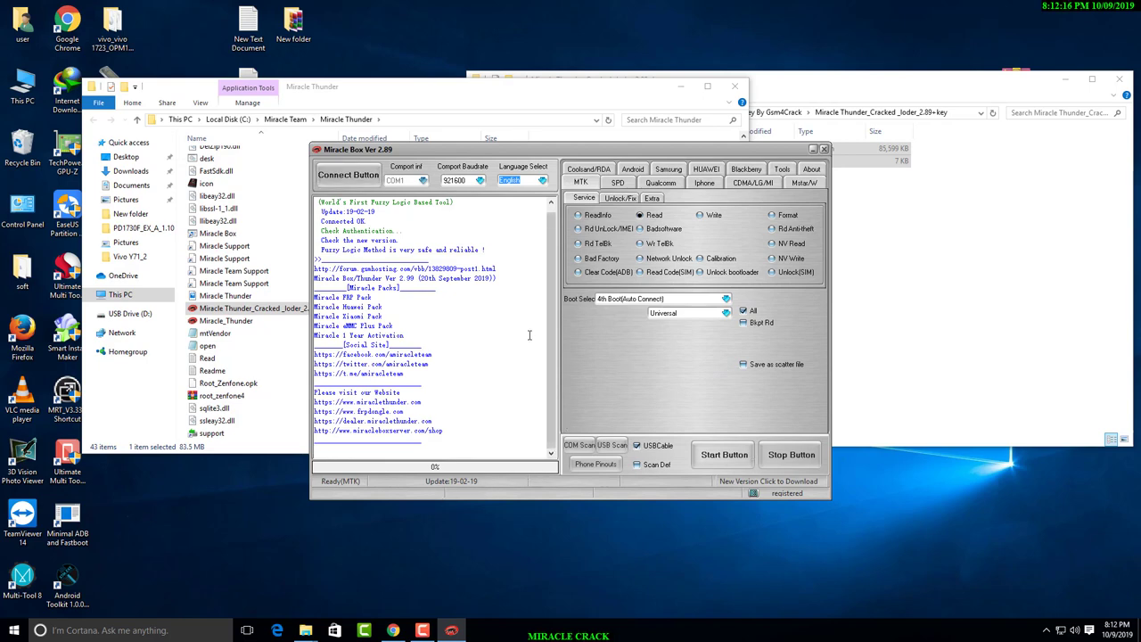
click(630, 199)
click(651, 198)
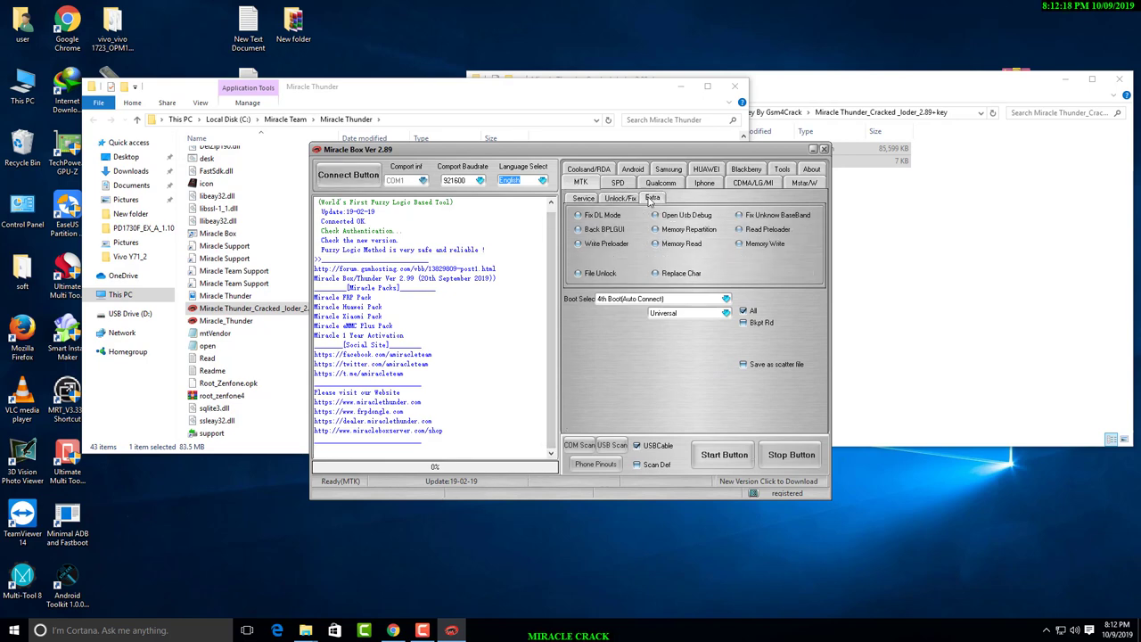
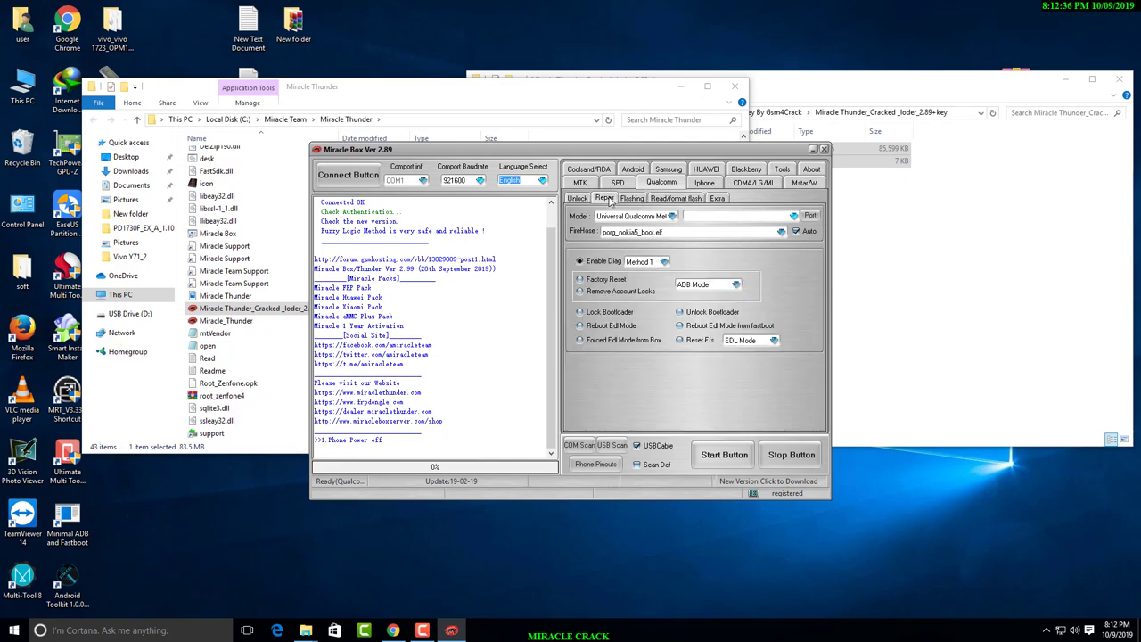
Examine the mode choices for the Qualcomm repair functions and close Miracle Box
click(736, 286)
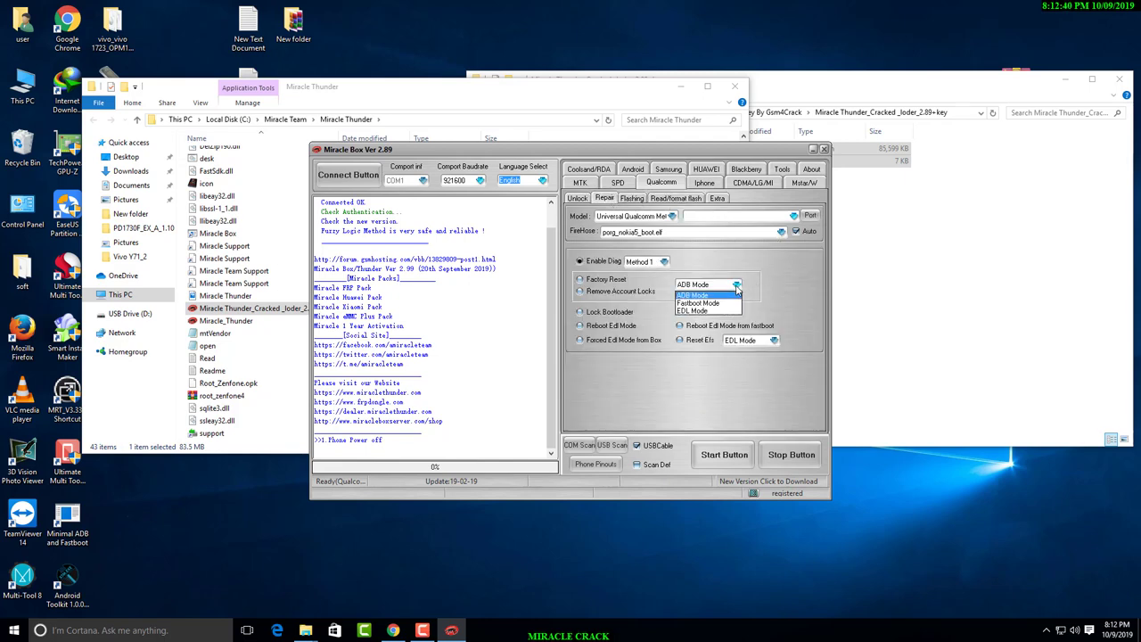
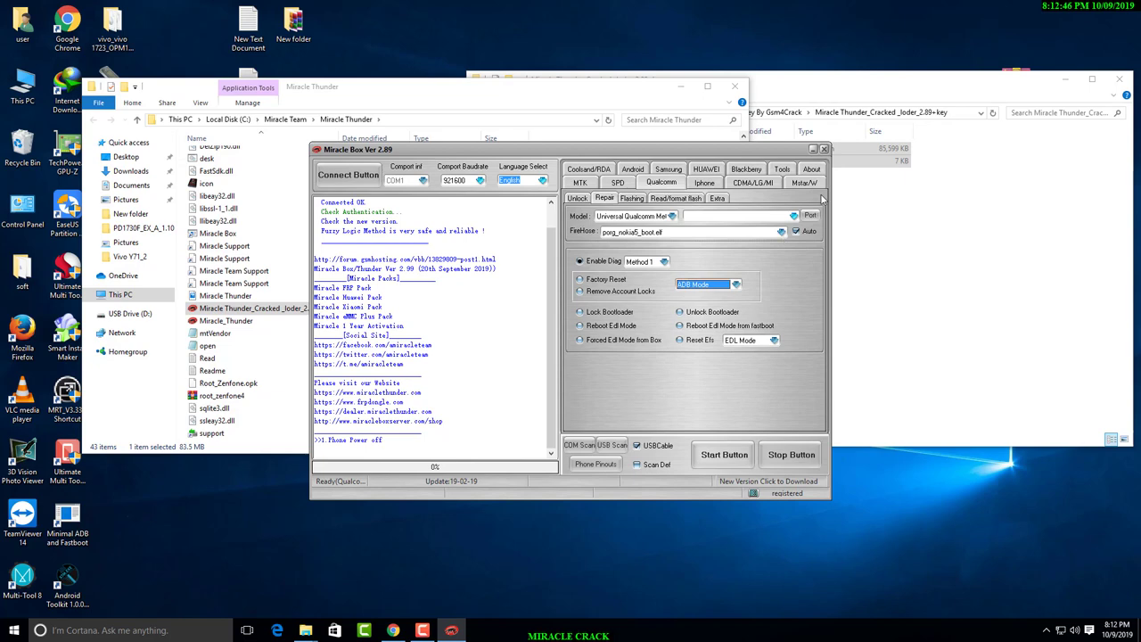
click(824, 149)
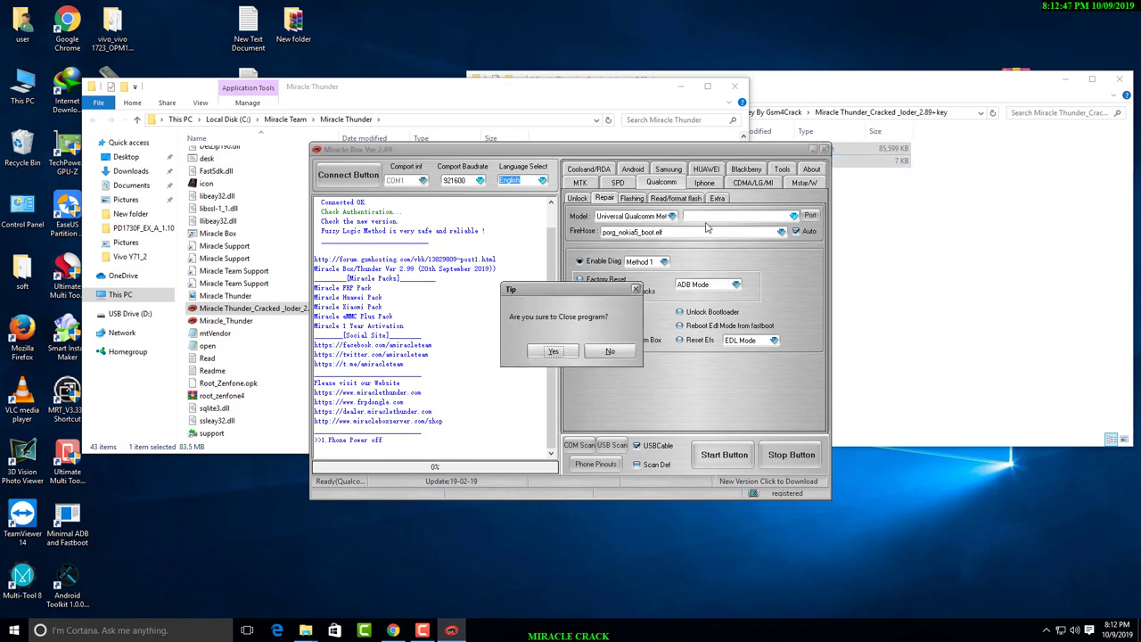
click(553, 351)
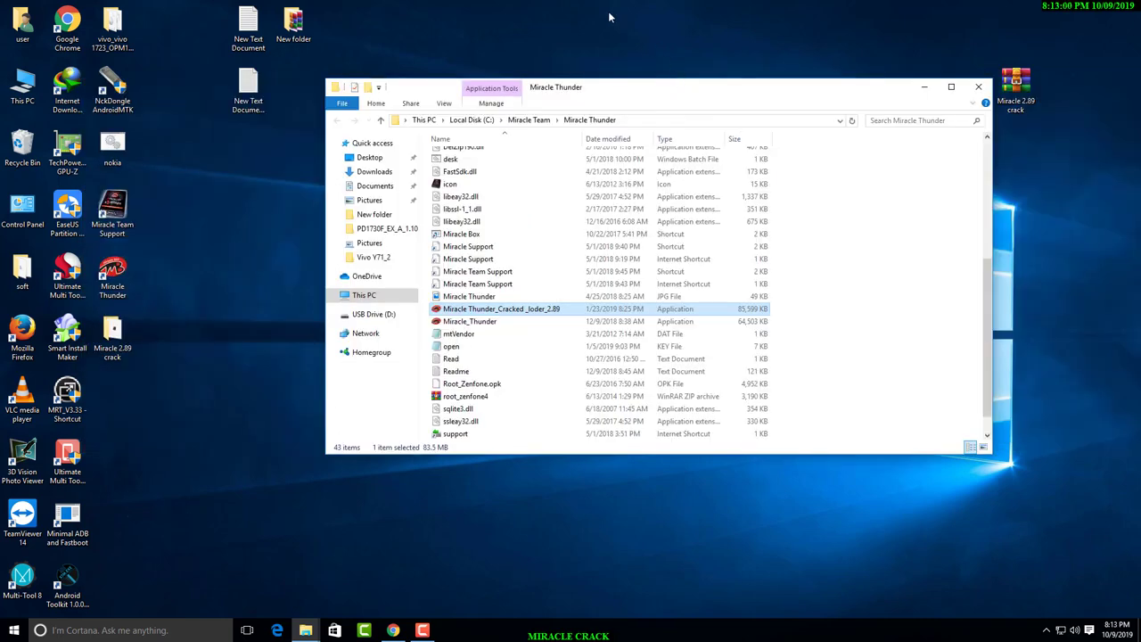
right_click(609, 16)
click(645, 46)
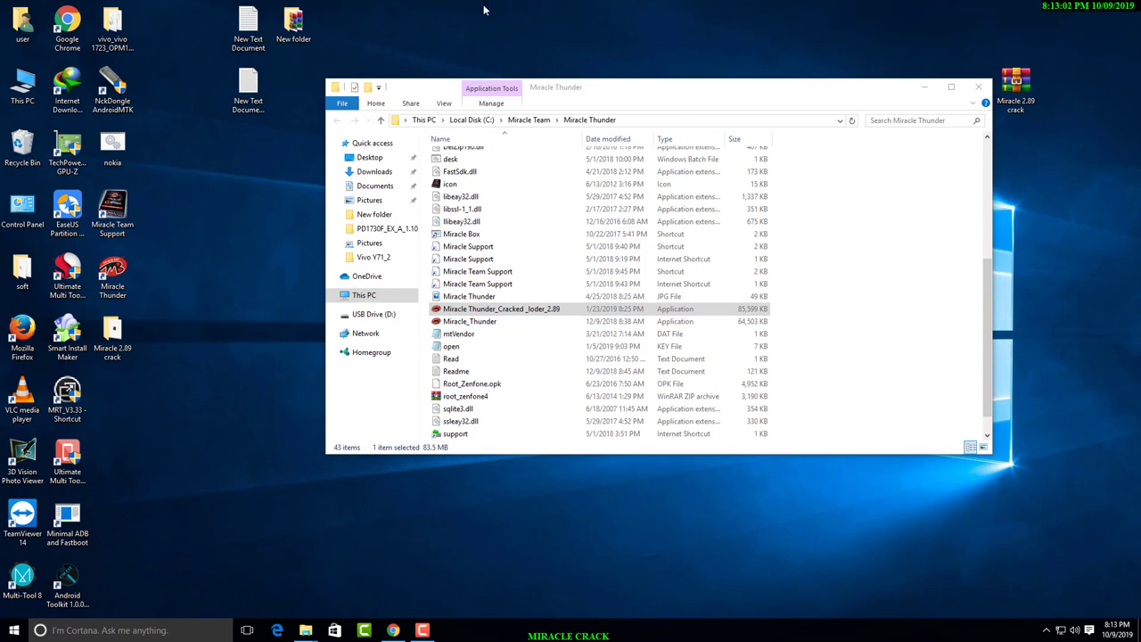
right_click(205, 221)
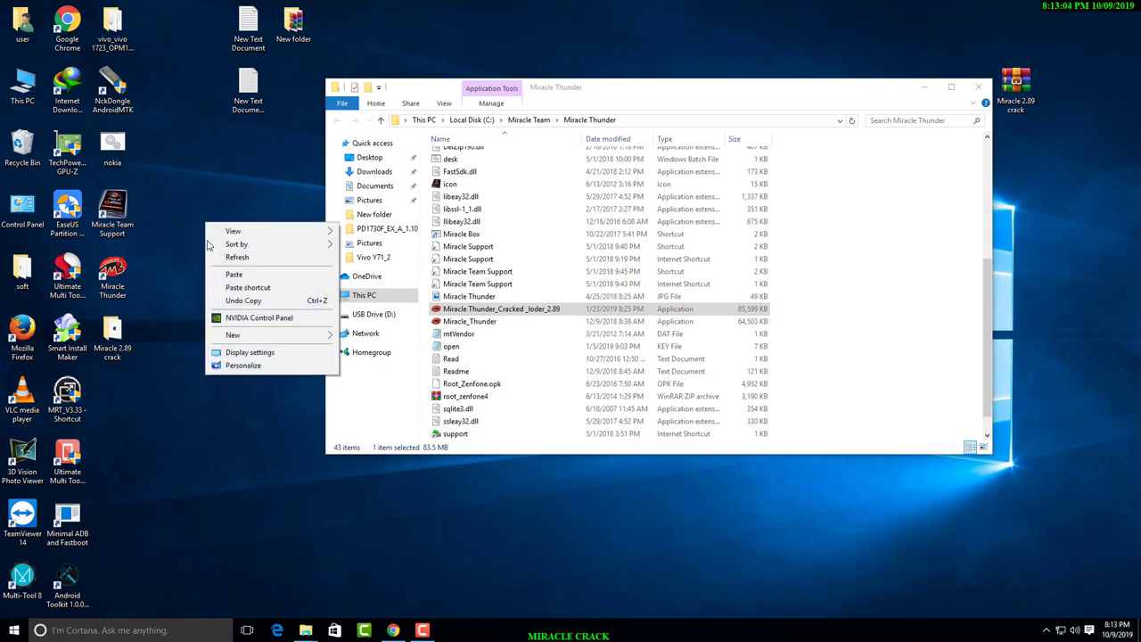
click(223, 257)
right_click(150, 197)
click(170, 232)
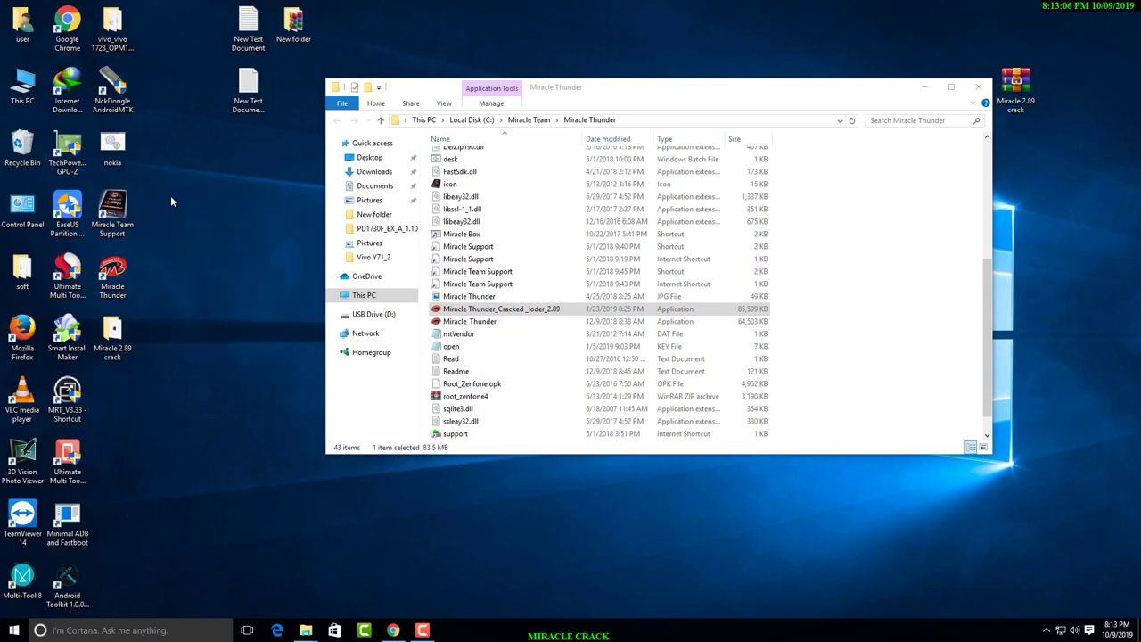
right_click(171, 195)
click(199, 235)
right_click(170, 199)
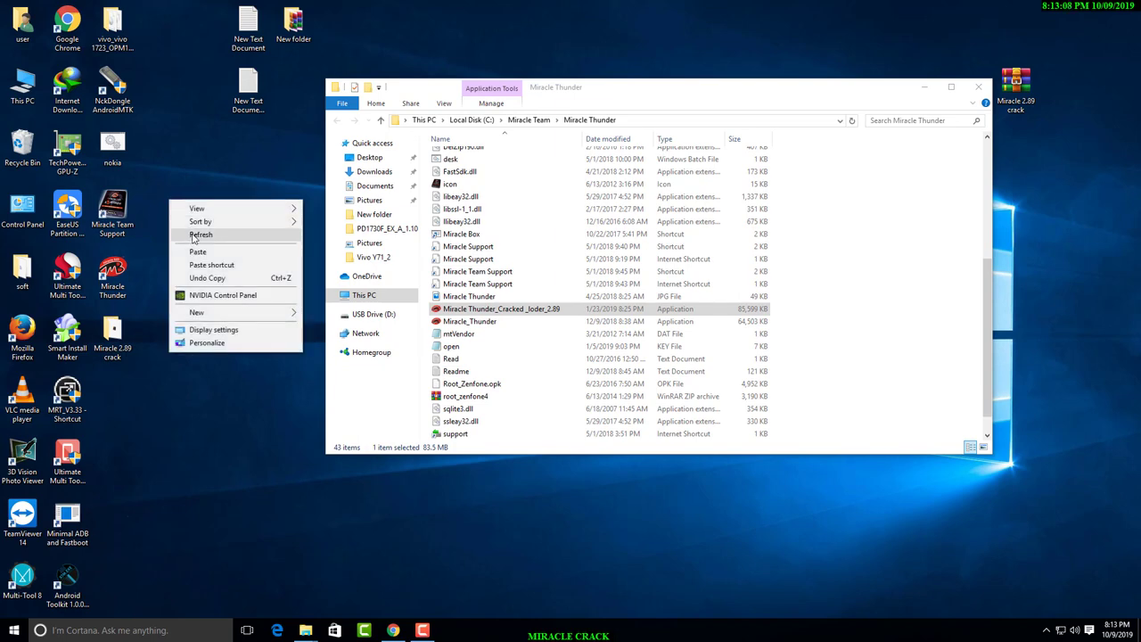
click(200, 235)
Move the Miracle Thunder folder window away from the desktop icons and refresh the desktop and the folder
drag(611, 90, 756, 16)
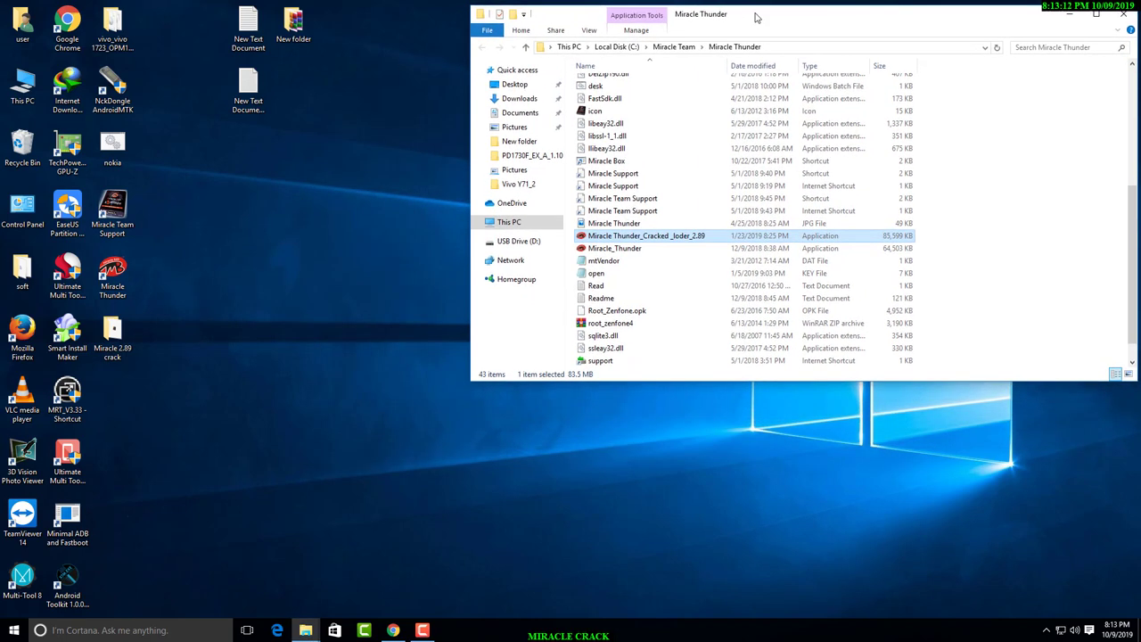
right_click(186, 198)
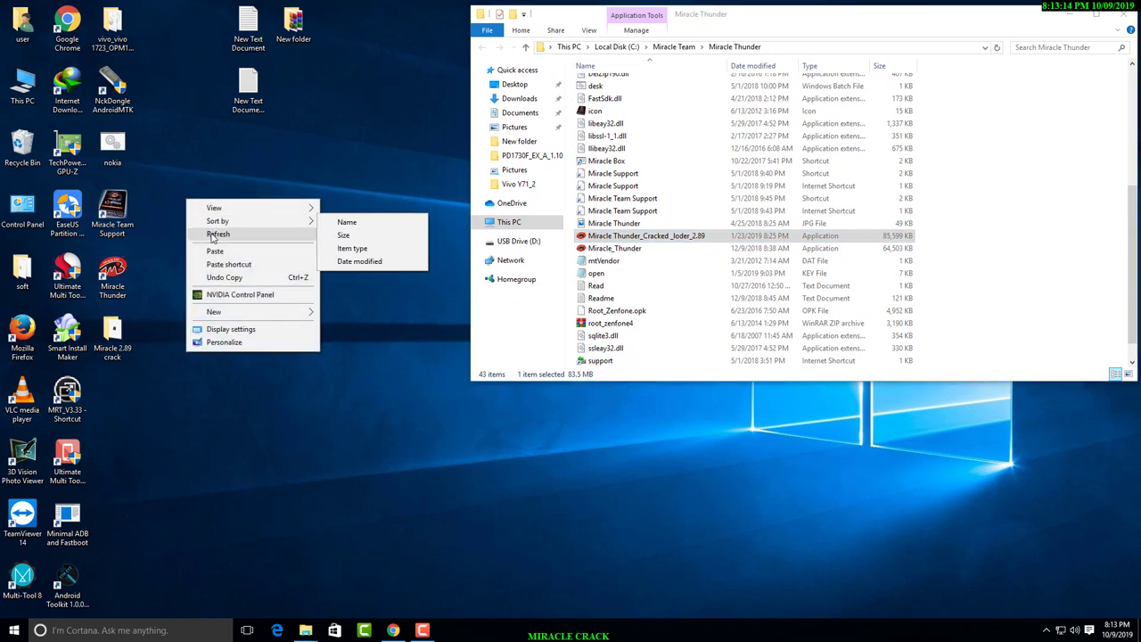
click(211, 234)
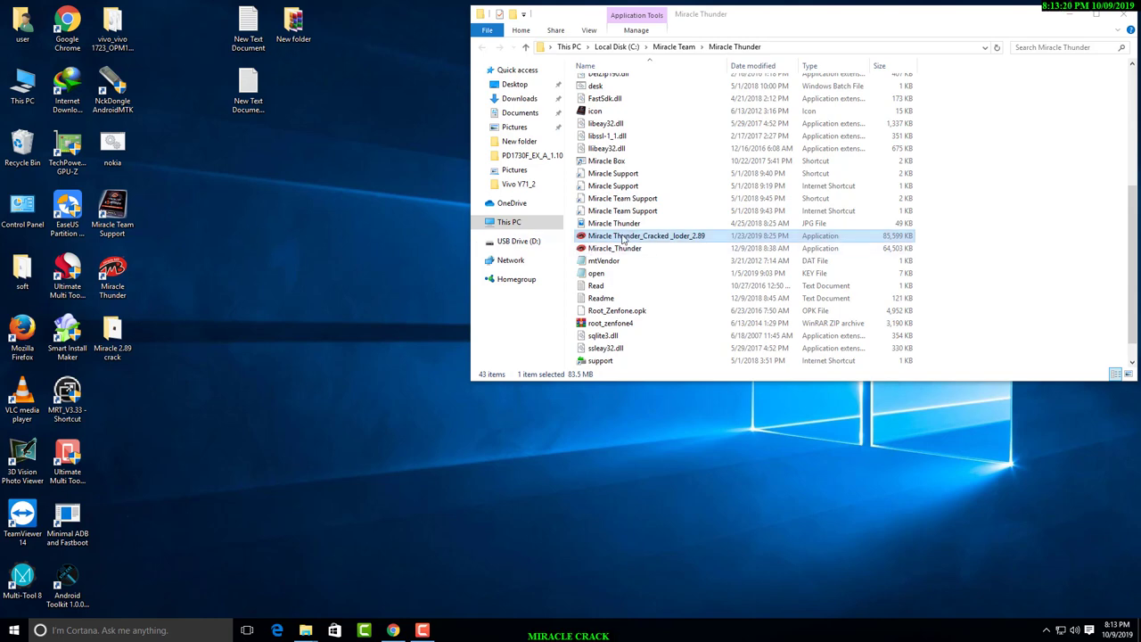
right_click(281, 241)
click(302, 274)
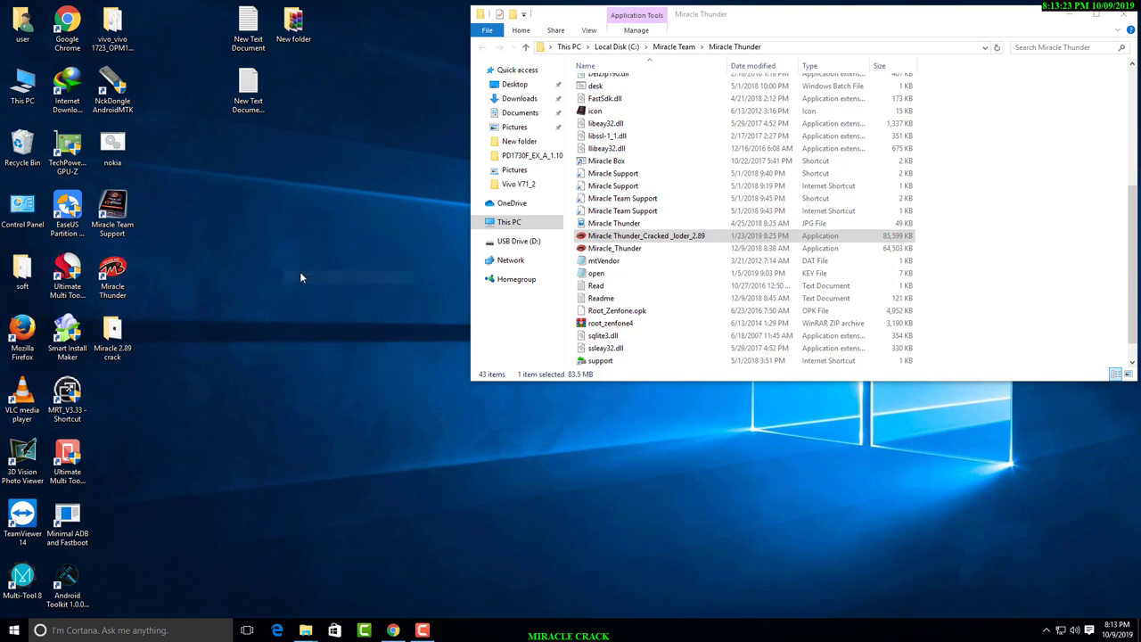
right_click(1005, 211)
click(1034, 253)
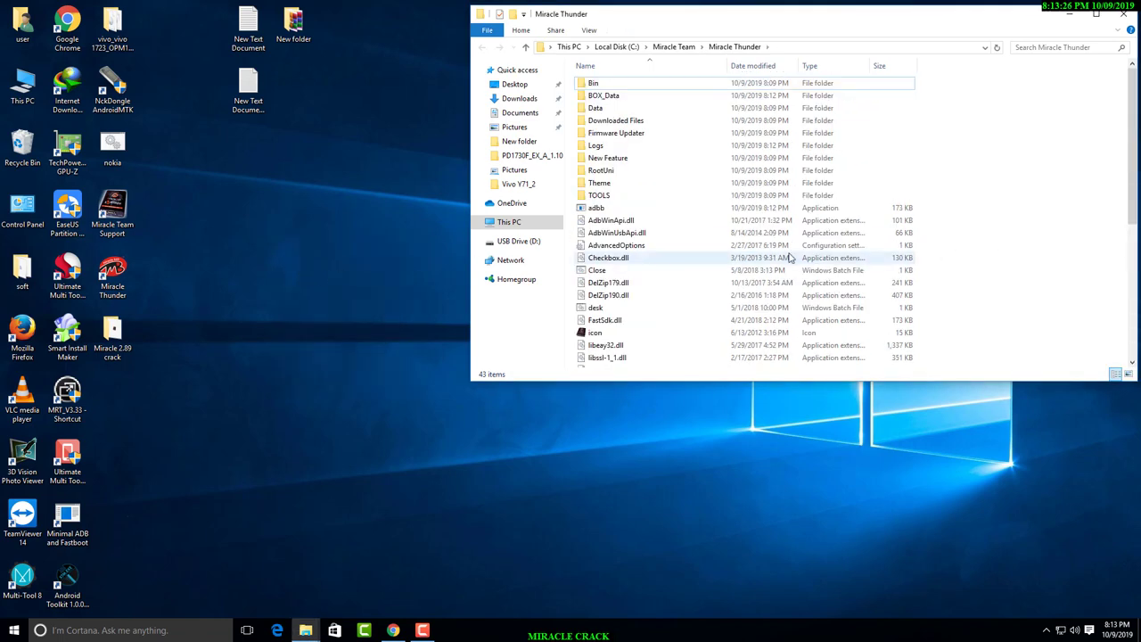
Set the Miracle Thunder_Cracked _loder_2.89 application to run as an administrator in its compatibility properties
scroll(740, 268, down, 1)
scroll(740, 268, down, 5)
right_click(659, 236)
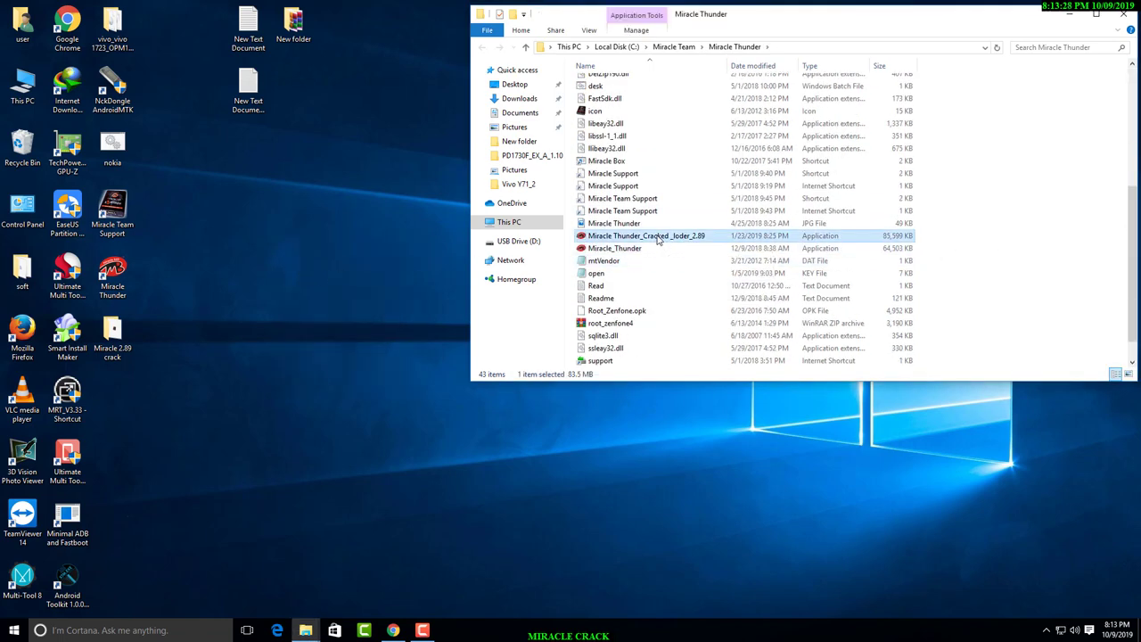
click(717, 523)
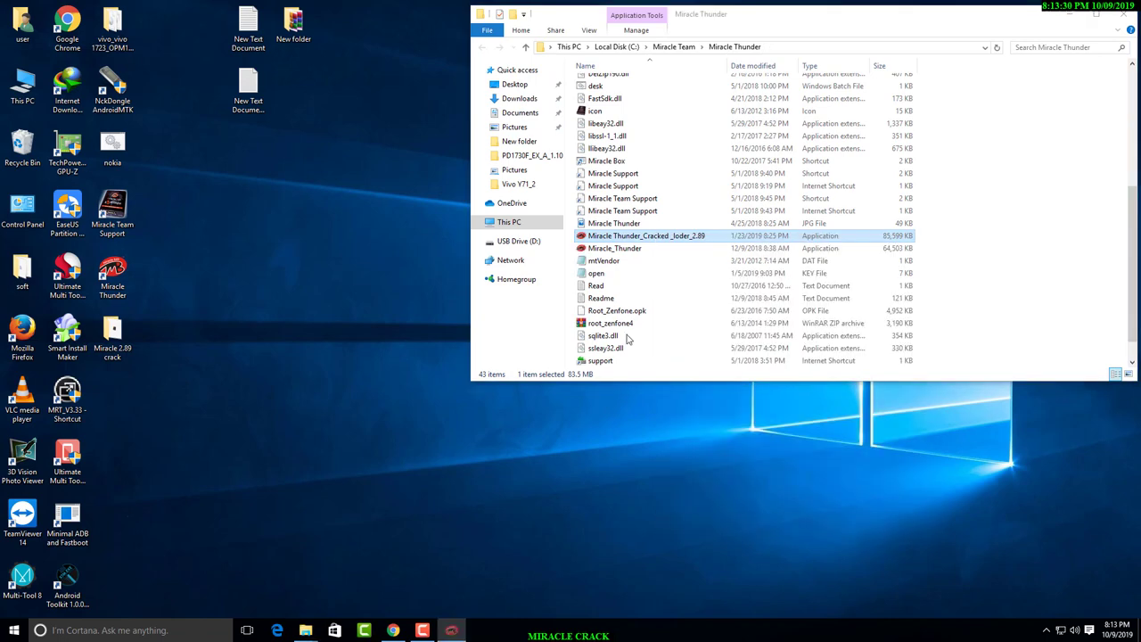
click(719, 265)
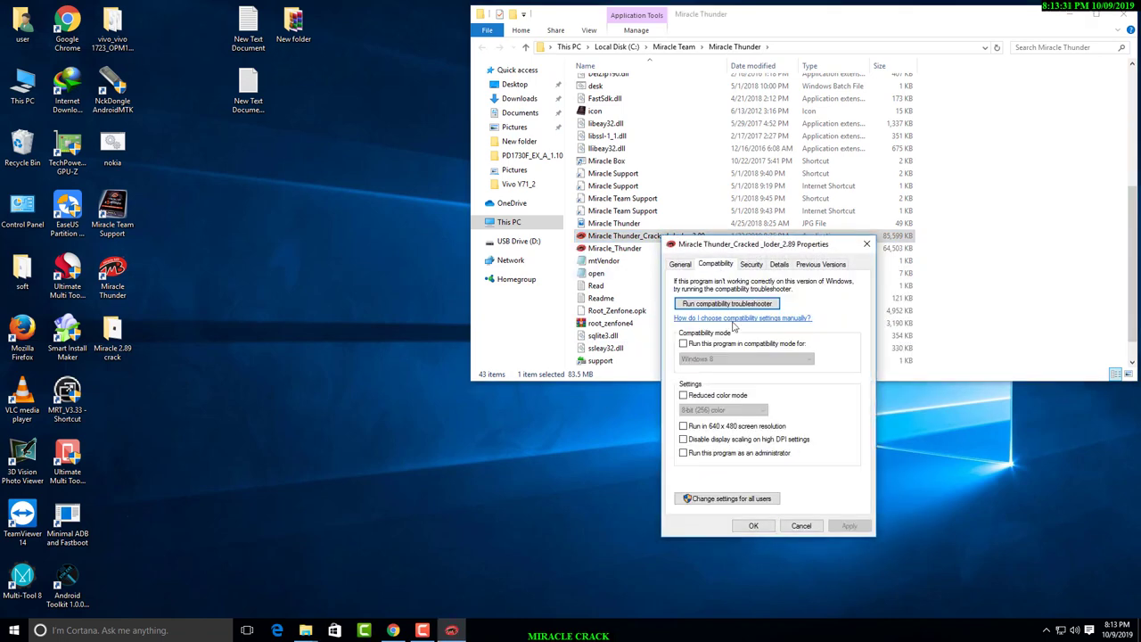
click(690, 454)
click(753, 526)
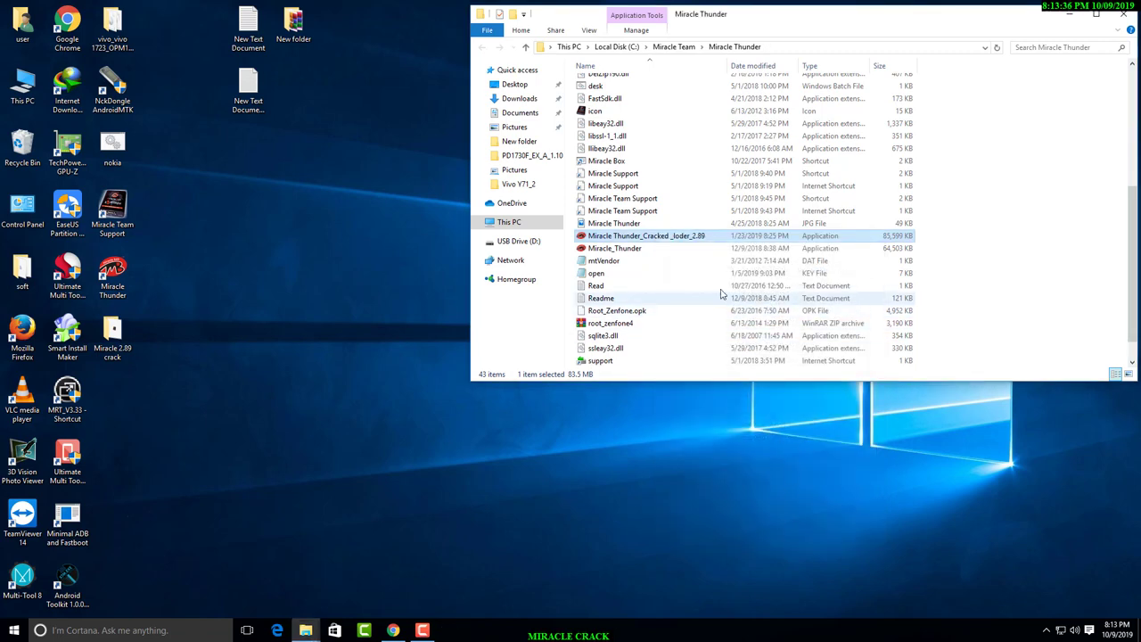
Launch the loader and start an MTK Format with 8th Boot(MT65xx & MT67xx/8127), Universal and Safe Mode, answering the backup question
double_click(647, 237)
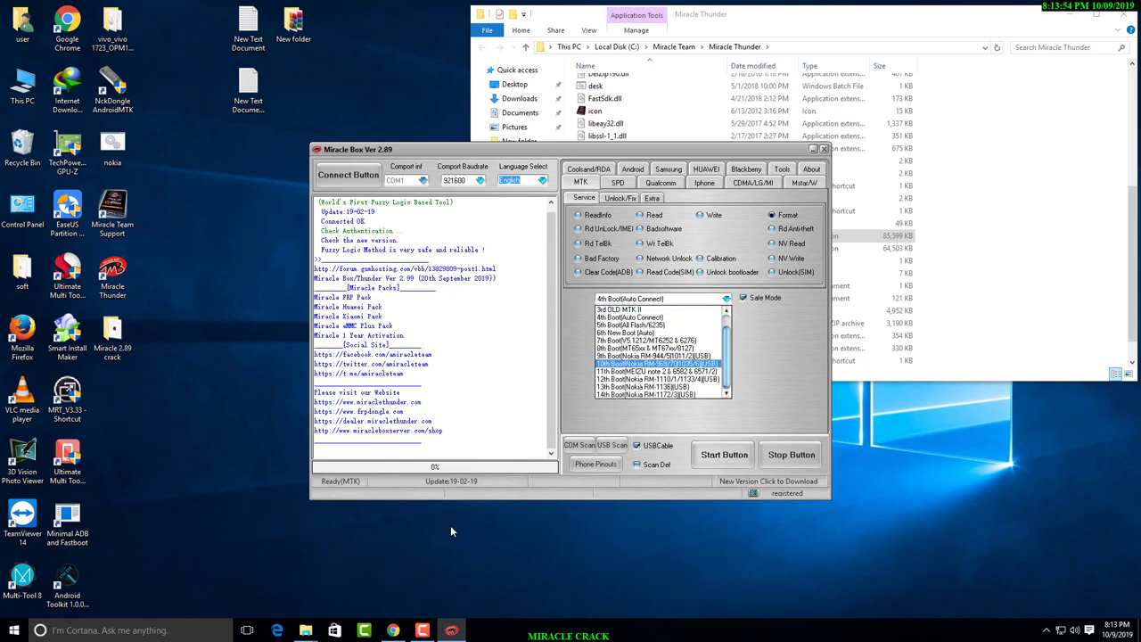
key(Return)
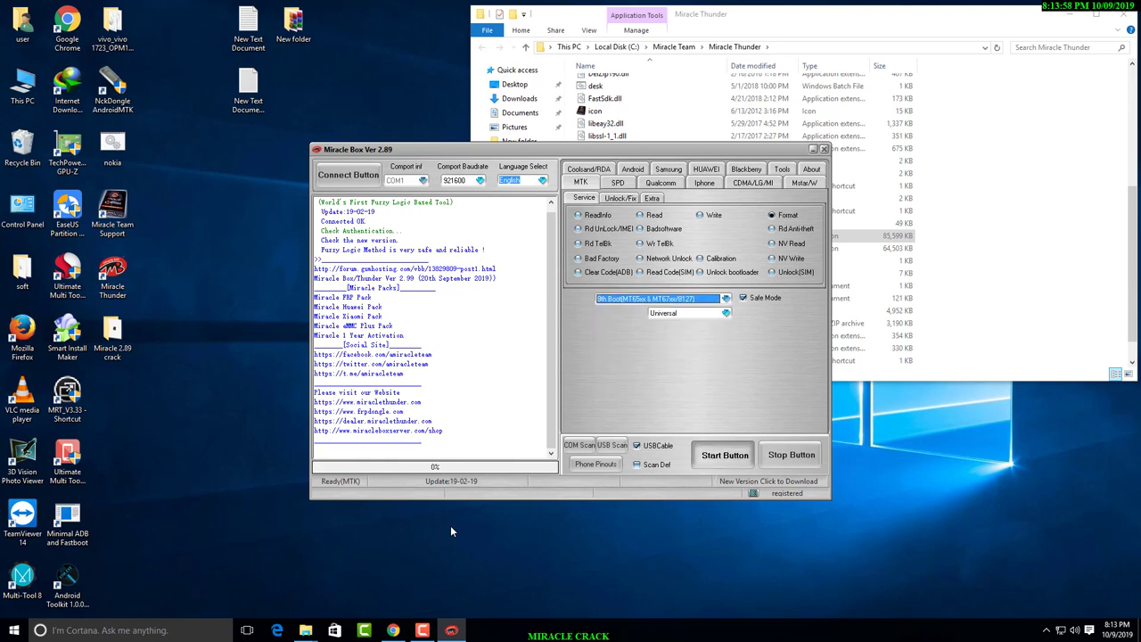
key(Return)
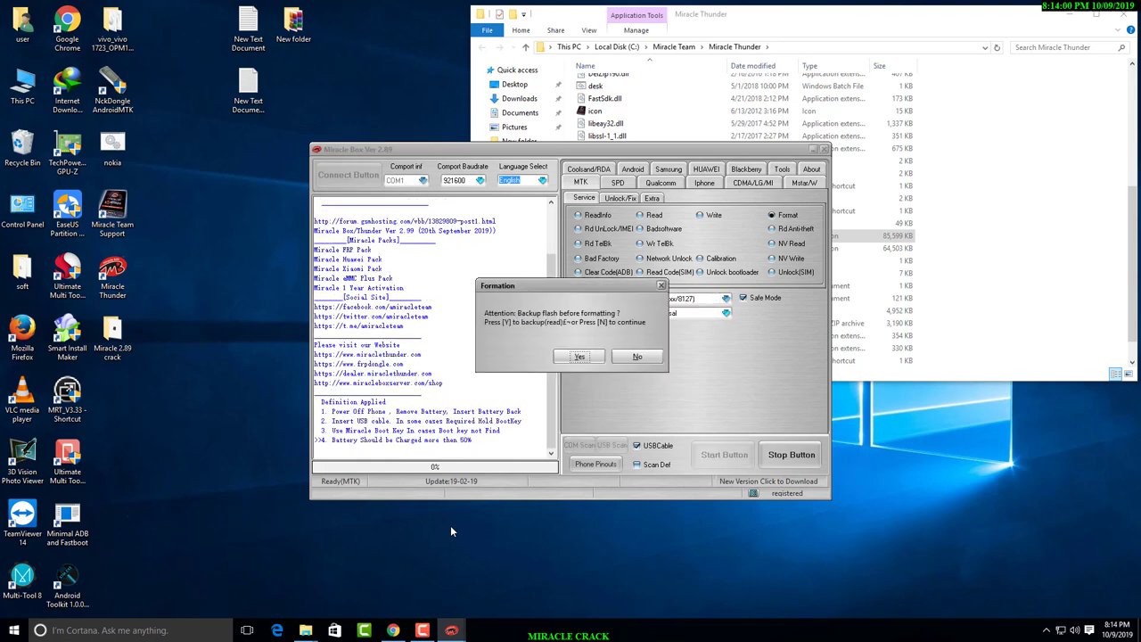
key(Return)
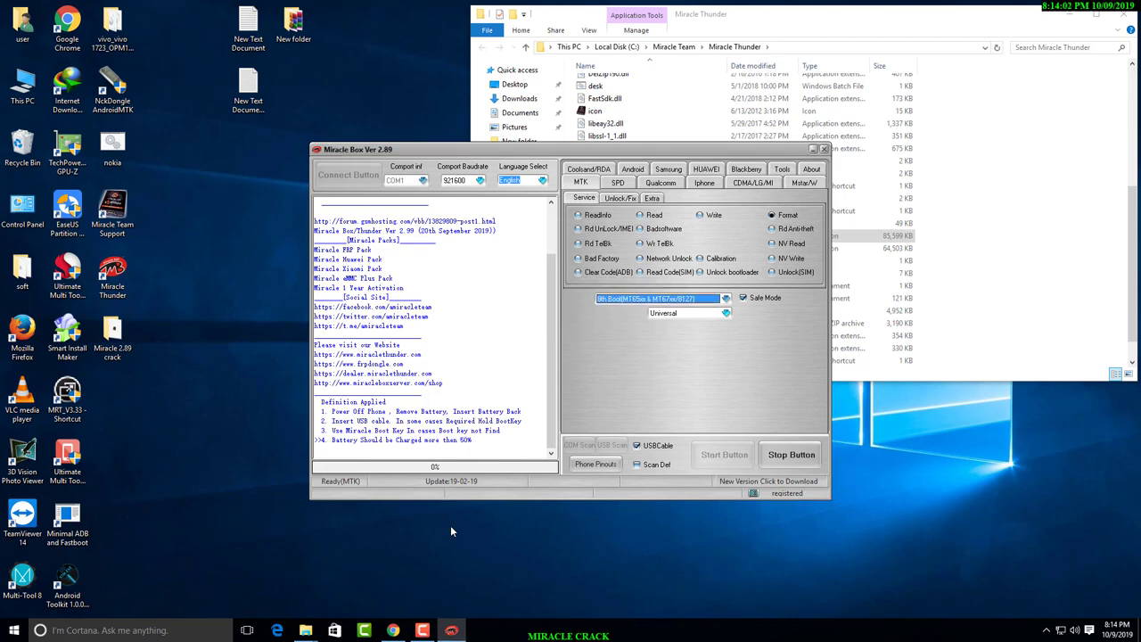
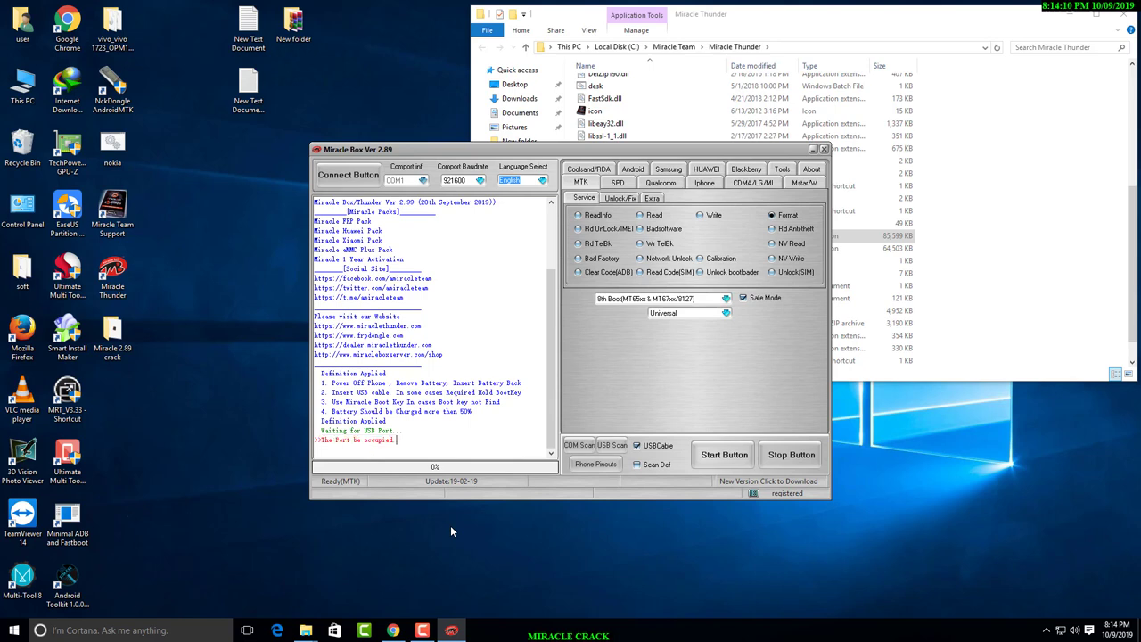
Choose OPPO A1601 as the phone model for the MTK Format and start the format, answering the backup question
key(alt+Down)
key(Down)
key(Down)
key(Down)
key(Down)
key(Down)
key(Down)
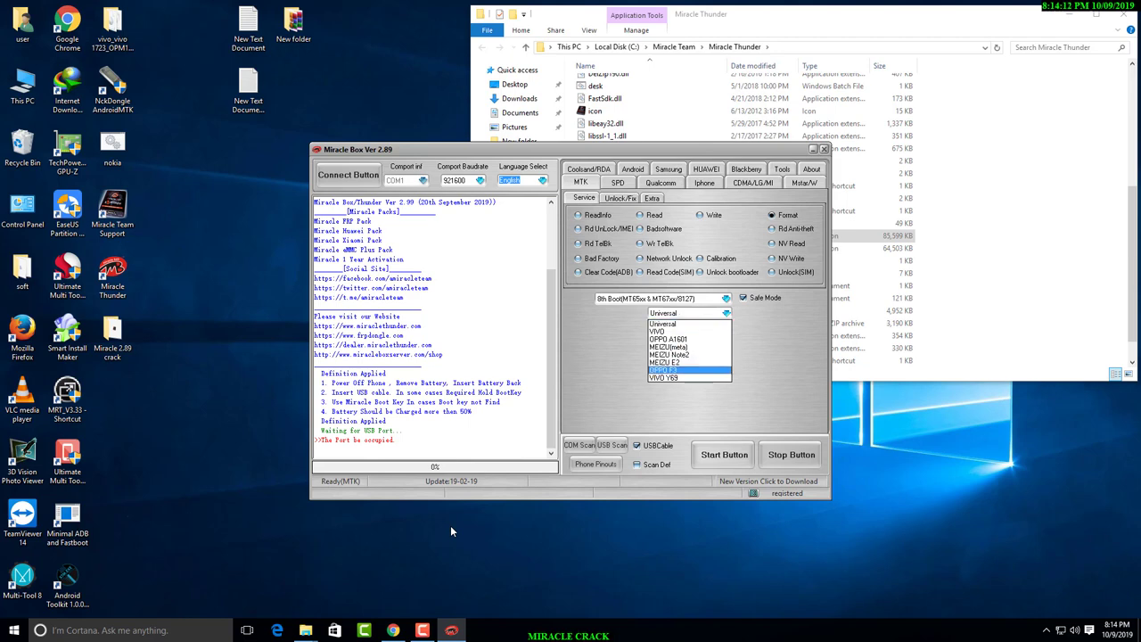
key(Up)
key(Up)
key(Up)
key(Up)
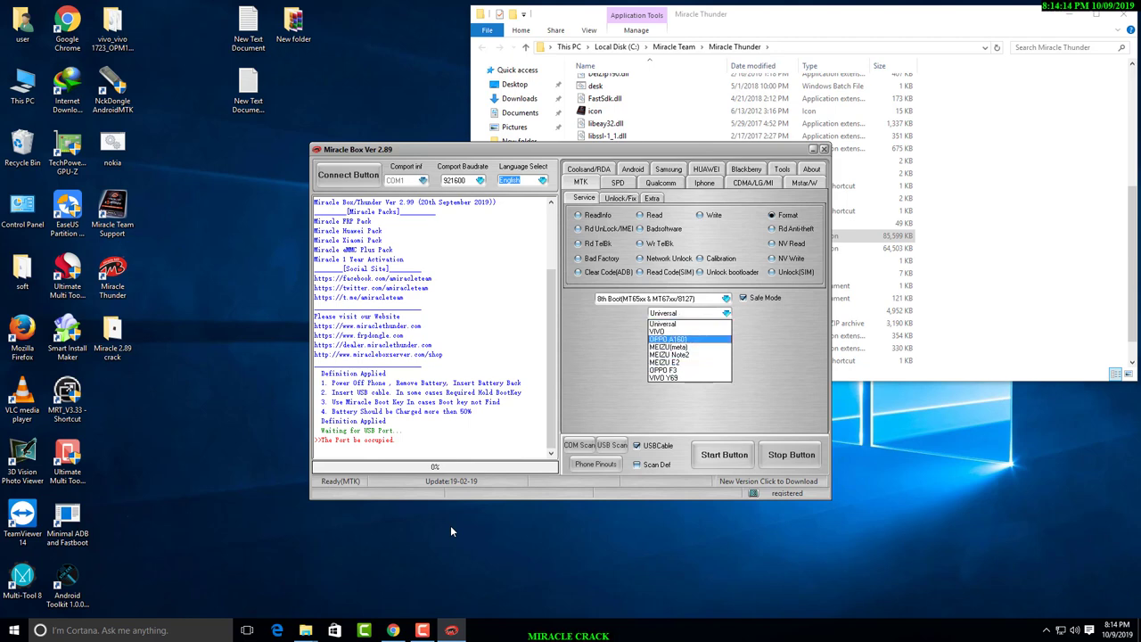
key(Return)
key(Return)
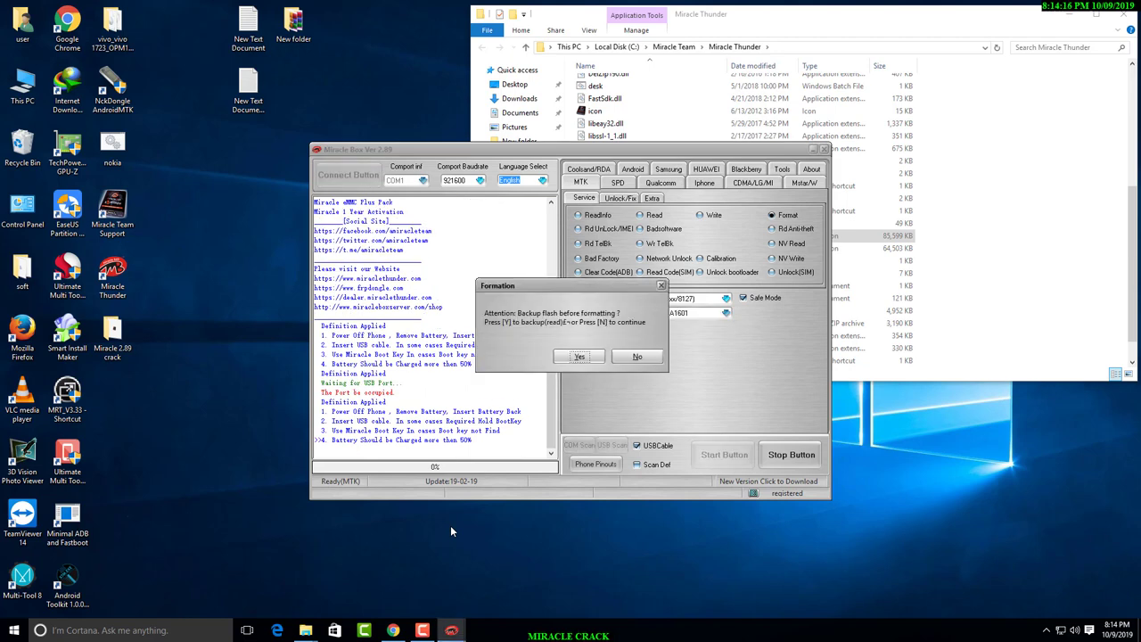
key(Return)
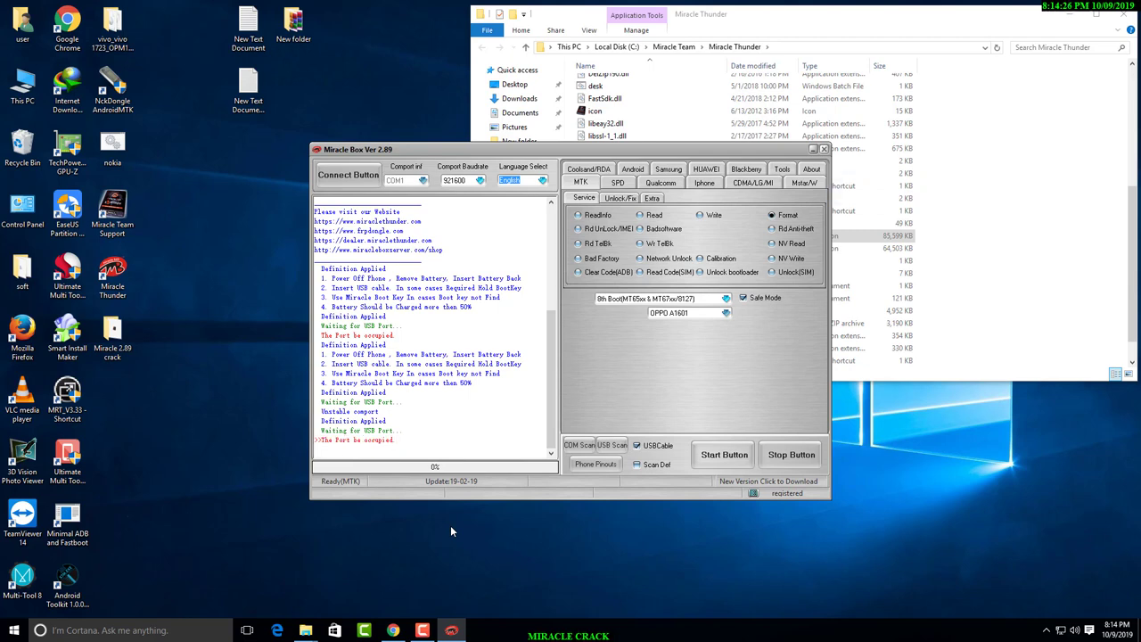
Close Miracle Box and dismiss the compatibility prompt, cancelling the troubleshooter it launches
key(alt+F4)
click(561, 353)
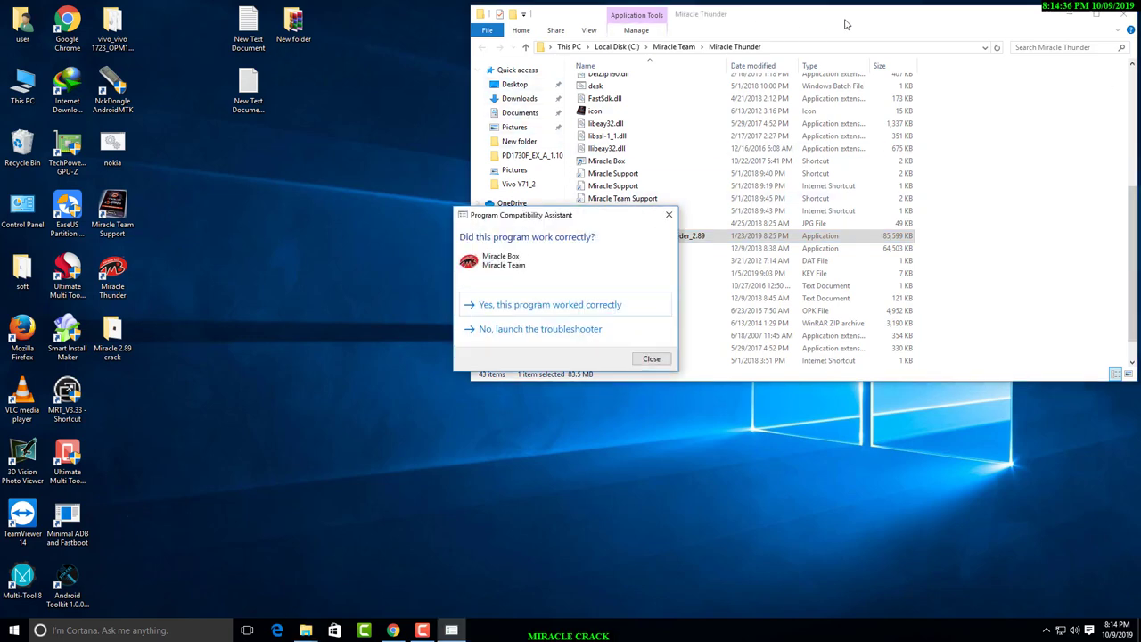
key(Down)
key(Return)
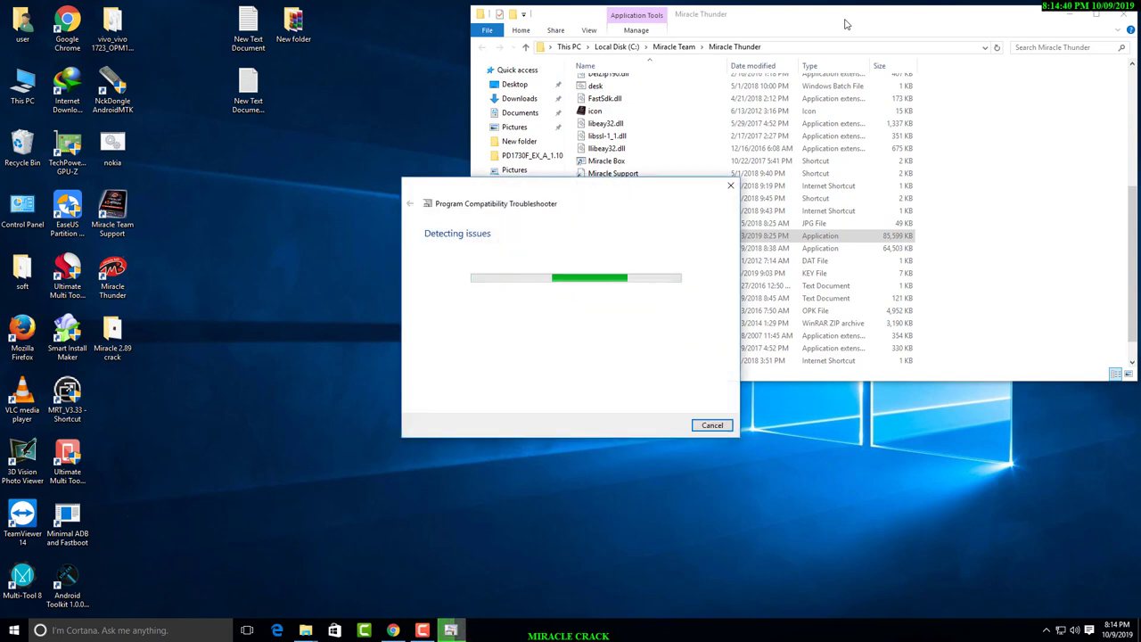
key(Escape)
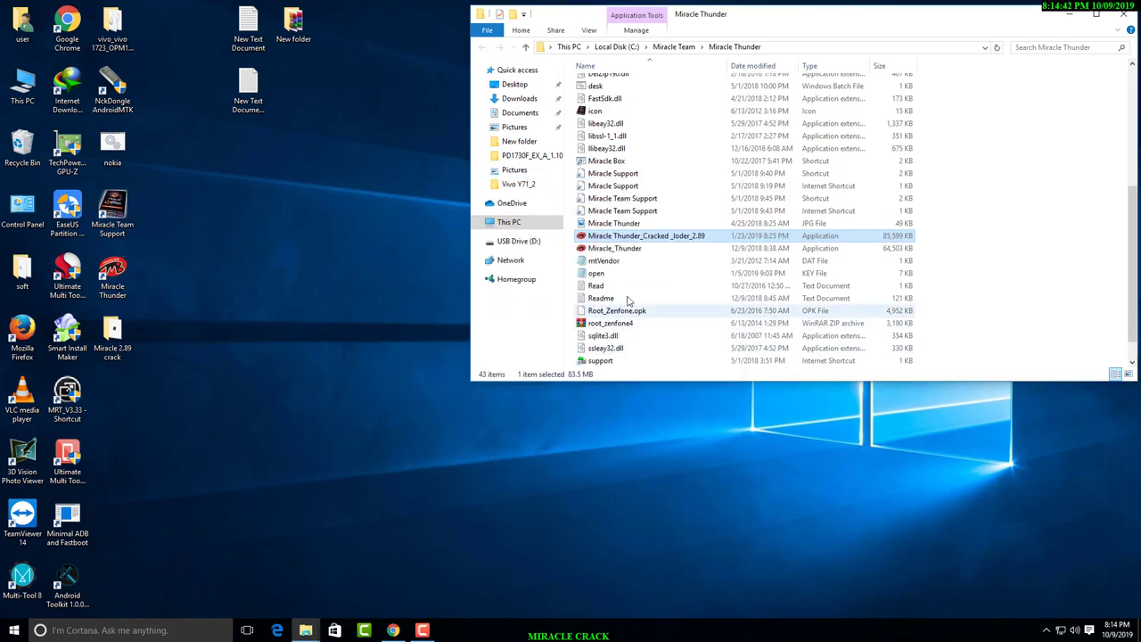